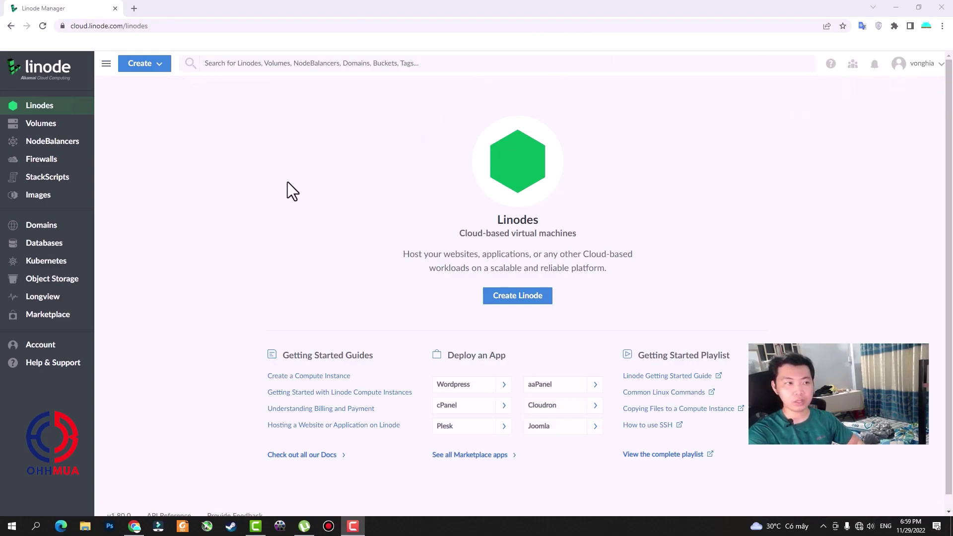
Step: Open the account dropdown under the username at the top right of Cloud Manager
left_click(921, 67)
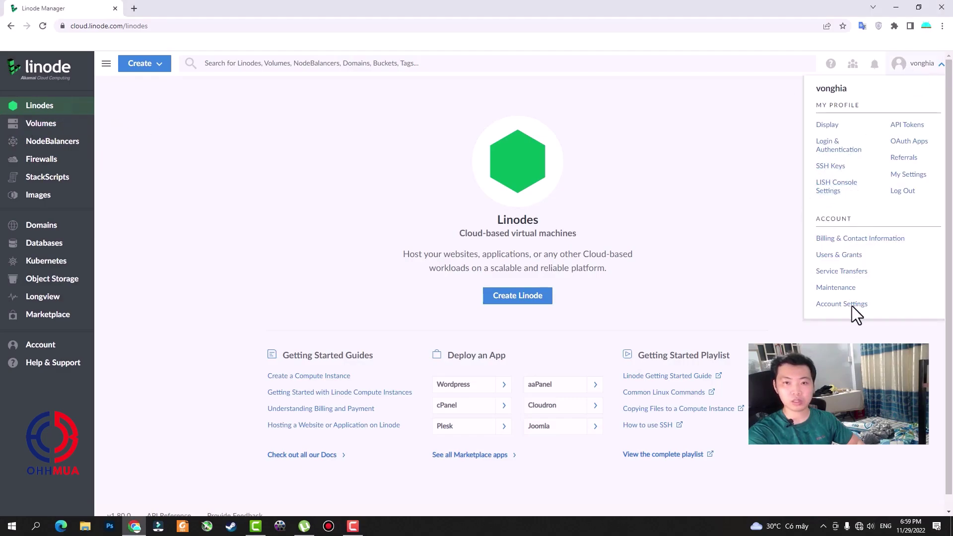
Step: Check the Billing Contact address on Billing & Contact Information, then go back to Linodes
left_click(864, 243)
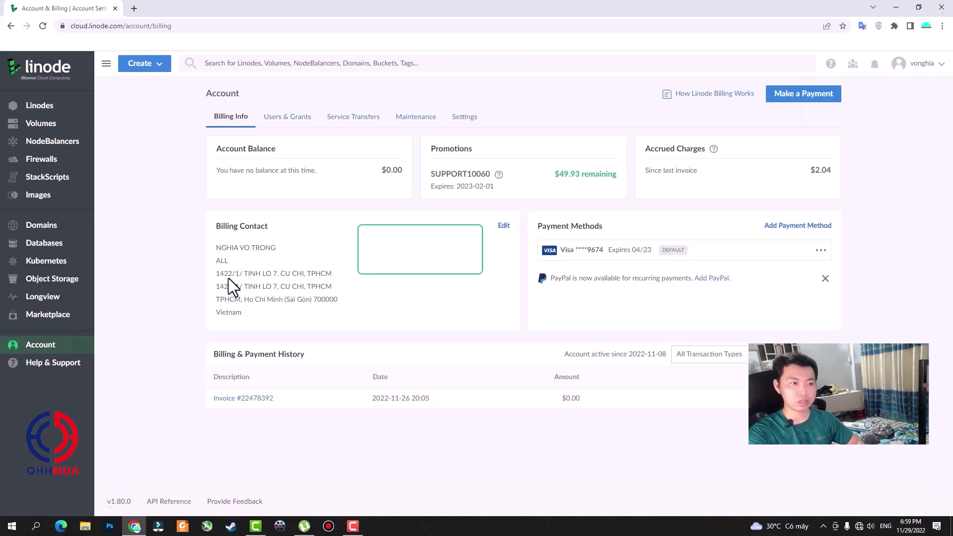
left_click_drag(222, 248, 316, 299)
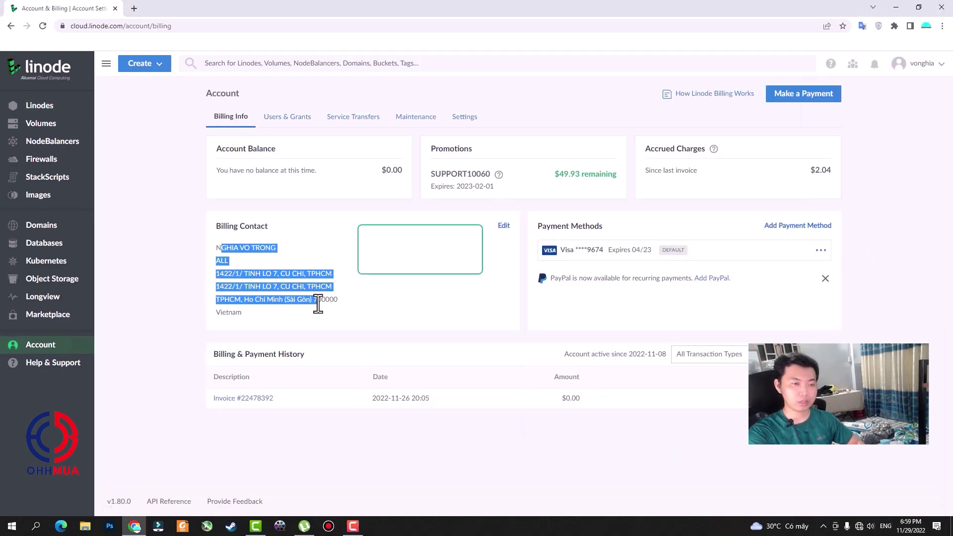
left_click(251, 292)
mouse_move(225, 274)
left_mouse_down()
mouse_move(276, 273)
mouse_move(233, 273)
left_mouse_up()
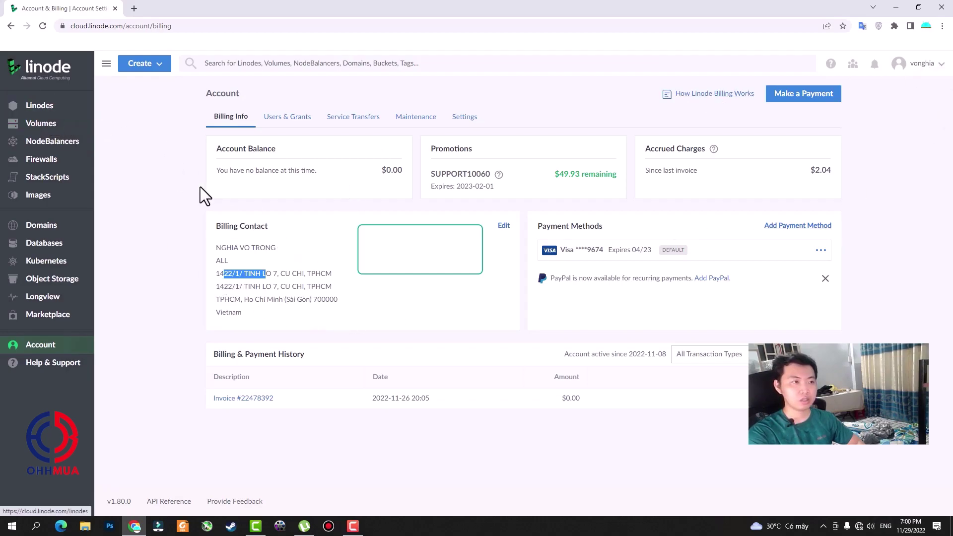
left_click(46, 112)
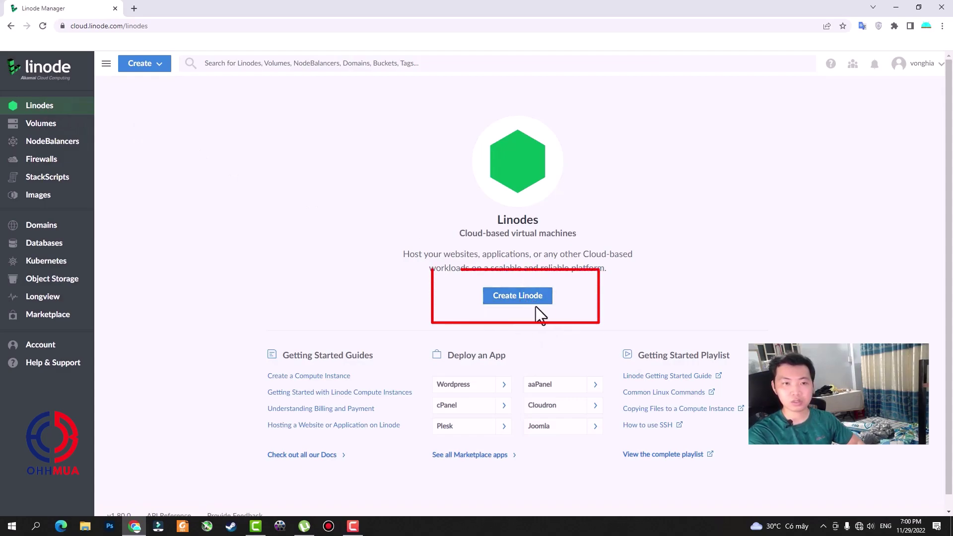
Step: Start a new Linode with the Debian 11 image cleared and region Singapore, SG
left_click(521, 298)
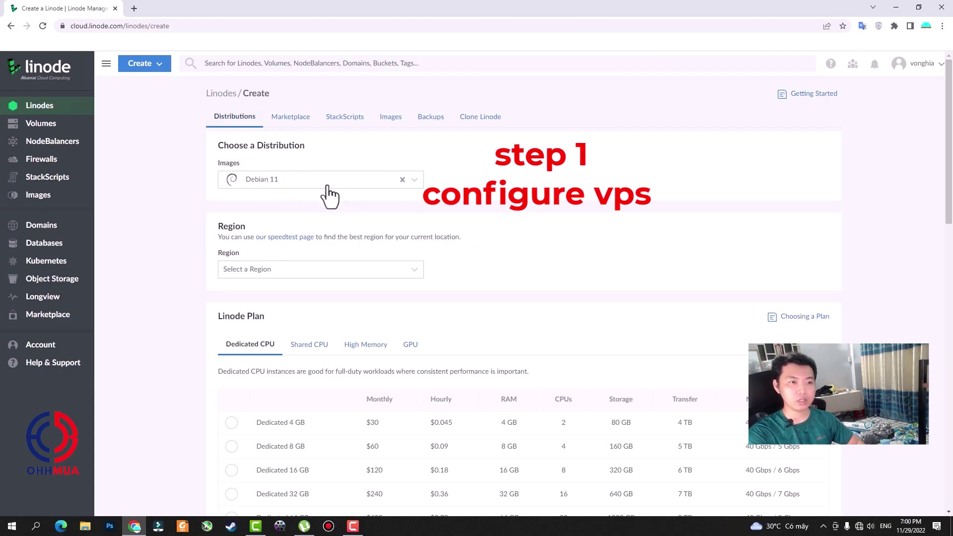
left_click(402, 180)
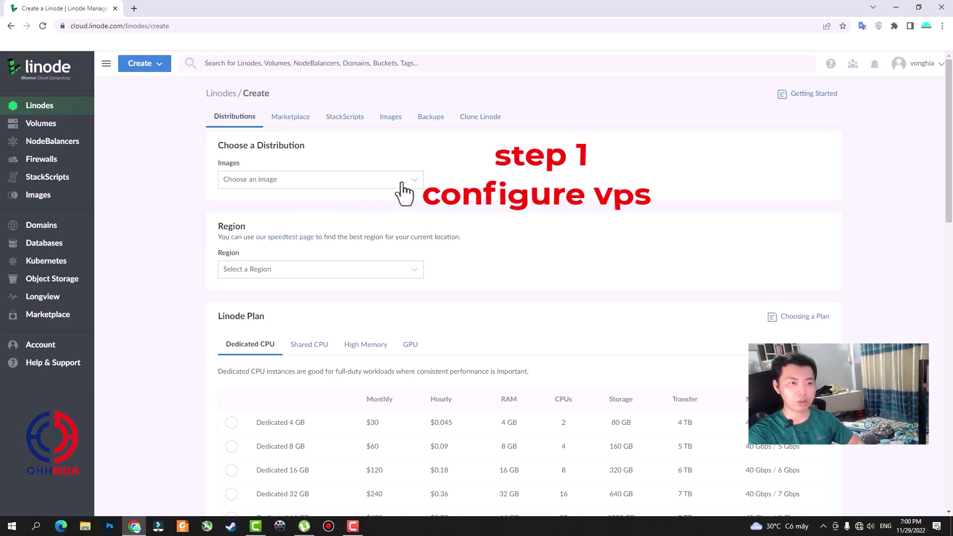
left_click(282, 271)
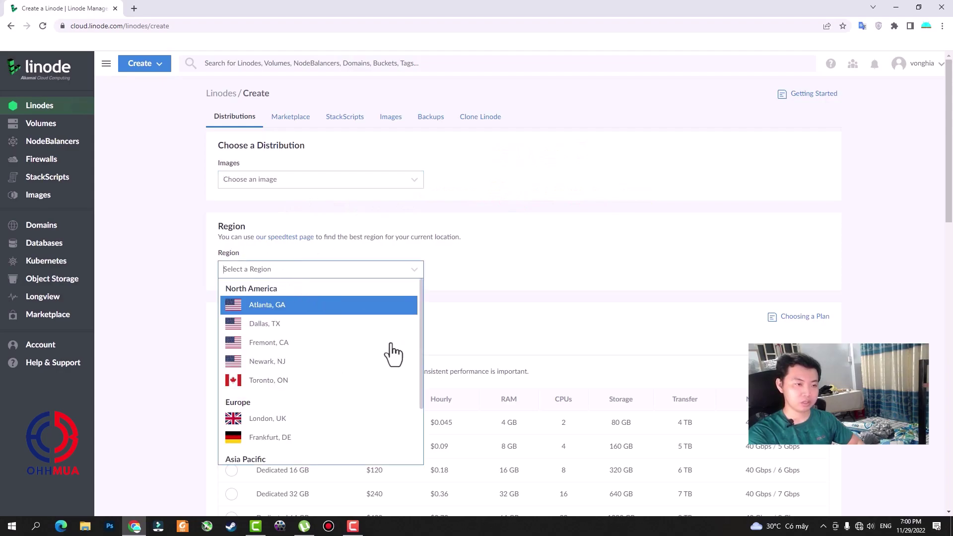
scroll(314, 370, "down", 2)
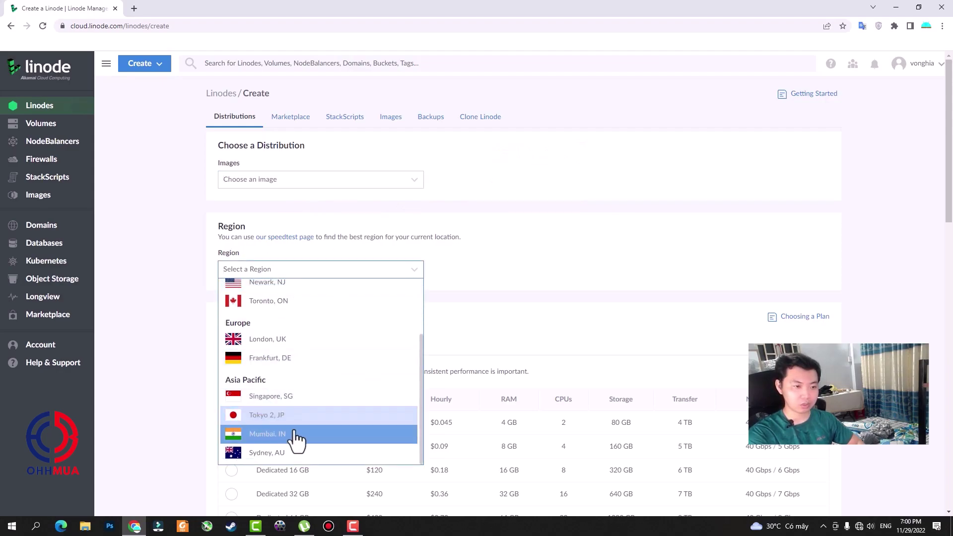
left_click(280, 397)
scroll(387, 357, "down", 4)
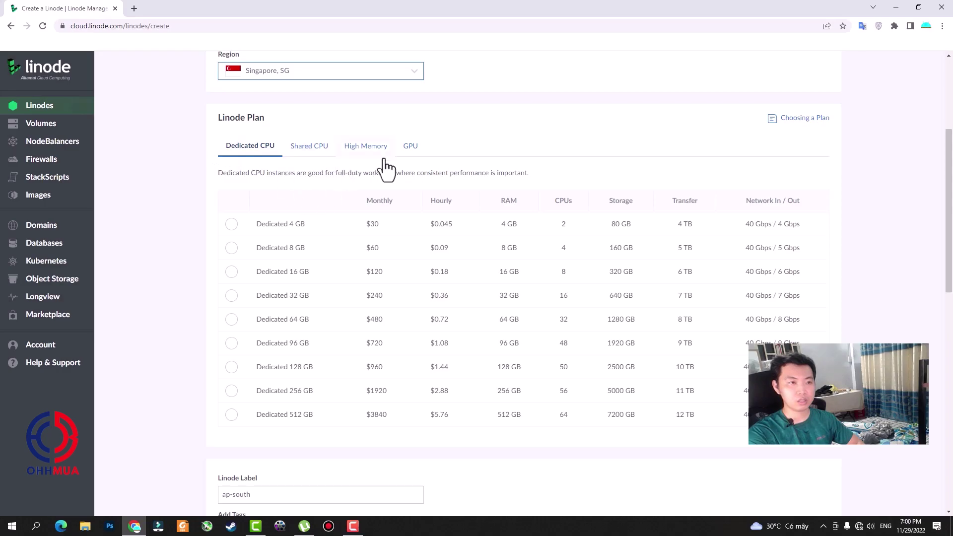
Step: Choose the Shared CPU Linode 8 GB plan and label the Linode windows
left_click(310, 160)
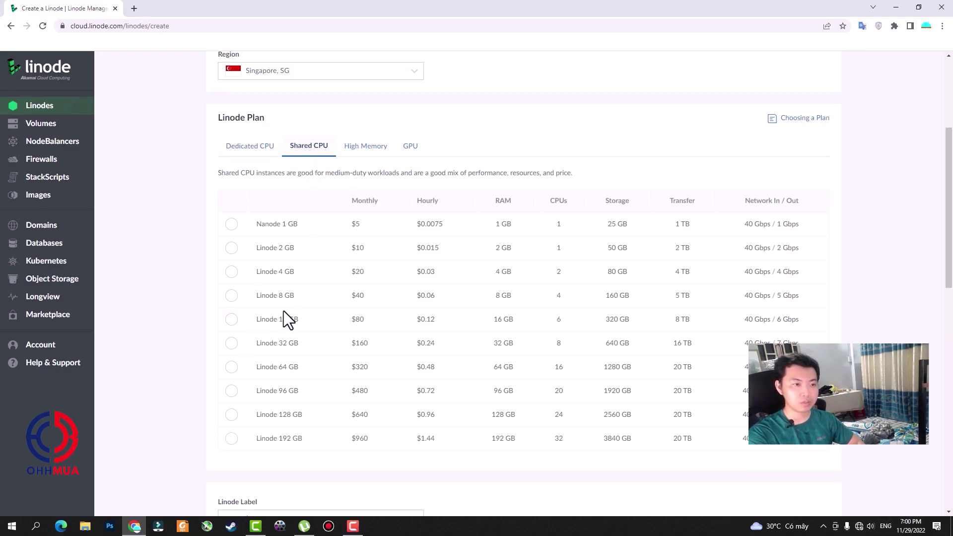
left_click(231, 296)
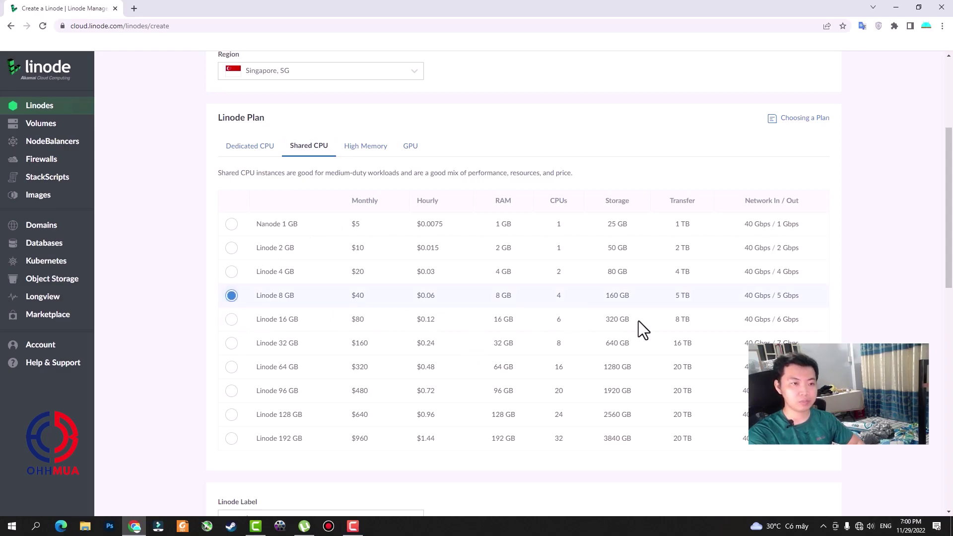
scroll(446, 342, "down", 3)
left_click(251, 371)
triple_click(305, 377)
type("windows")
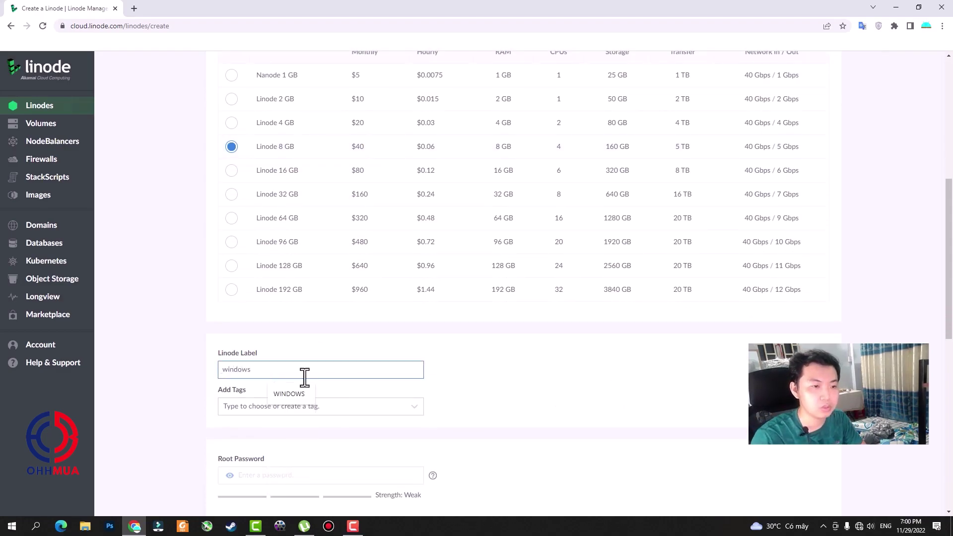
left_click(511, 377)
Step: Review the summary and create the windows Linode
scroll(417, 374, "down", 3)
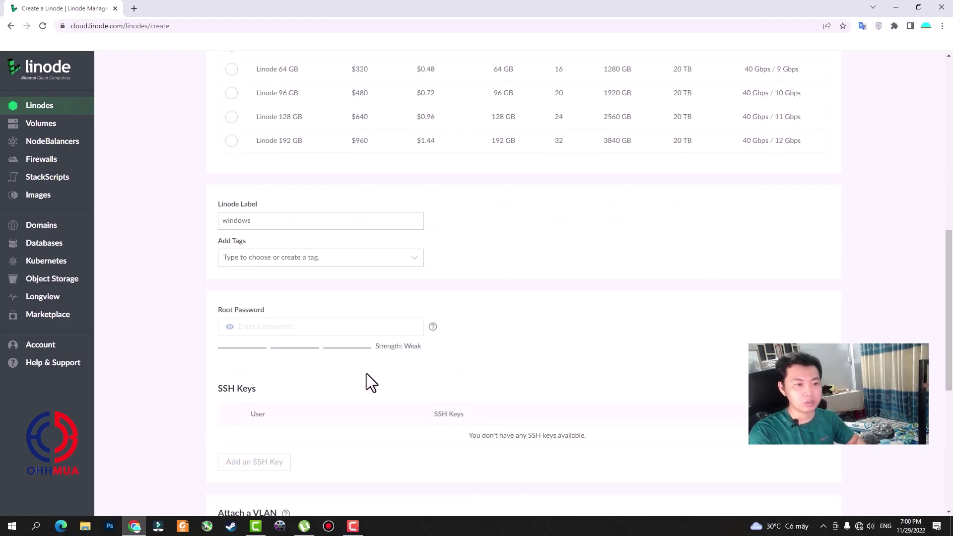
scroll(343, 243, "down", 7)
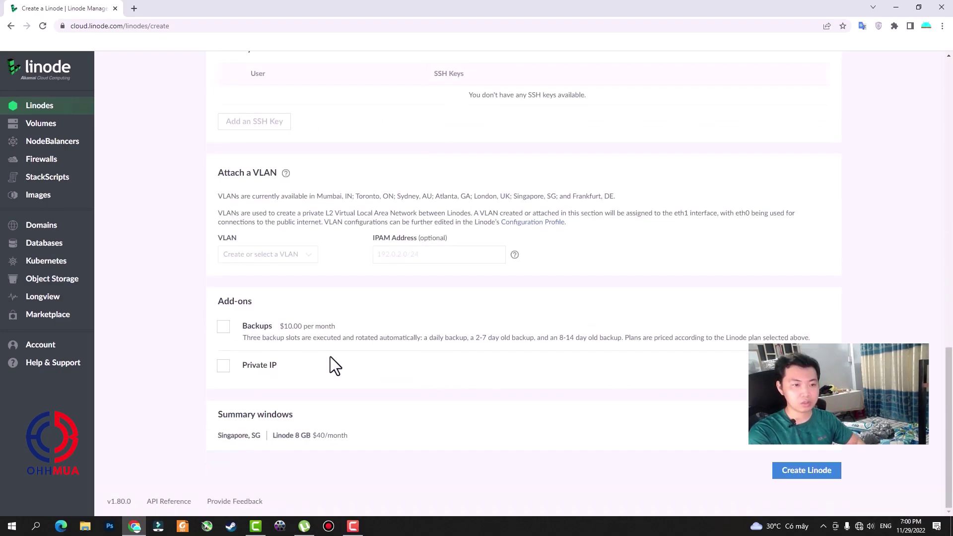
scroll(296, 251, "up", 4)
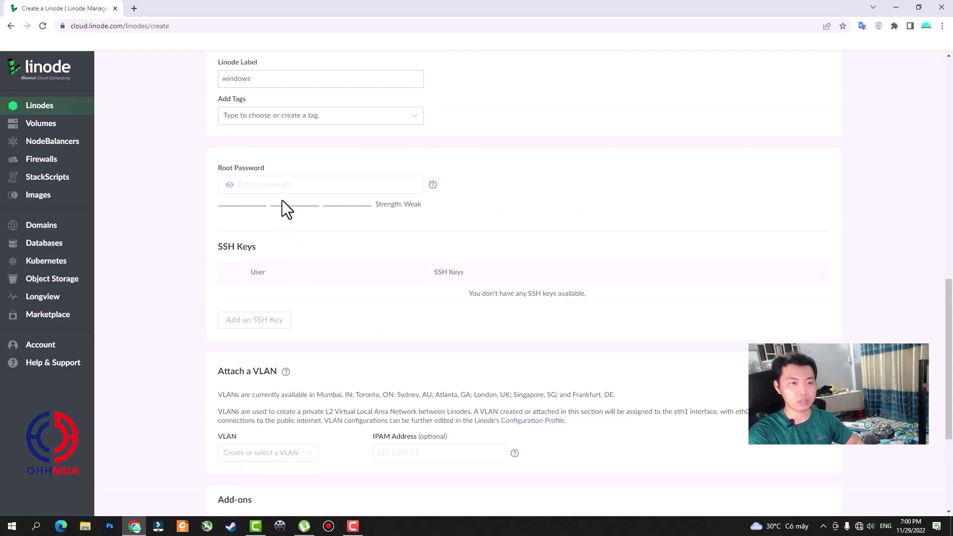
scroll(371, 281, "down", 4)
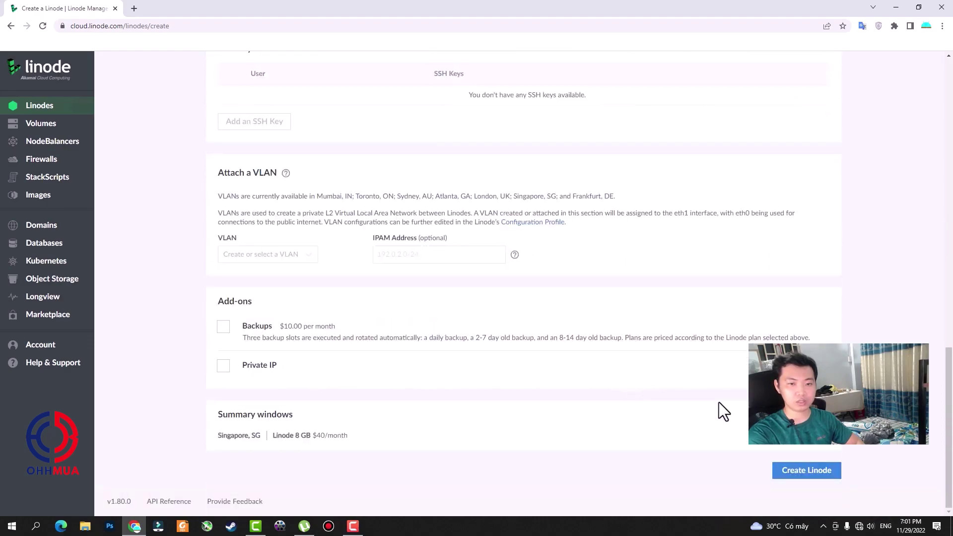
left_click(812, 473)
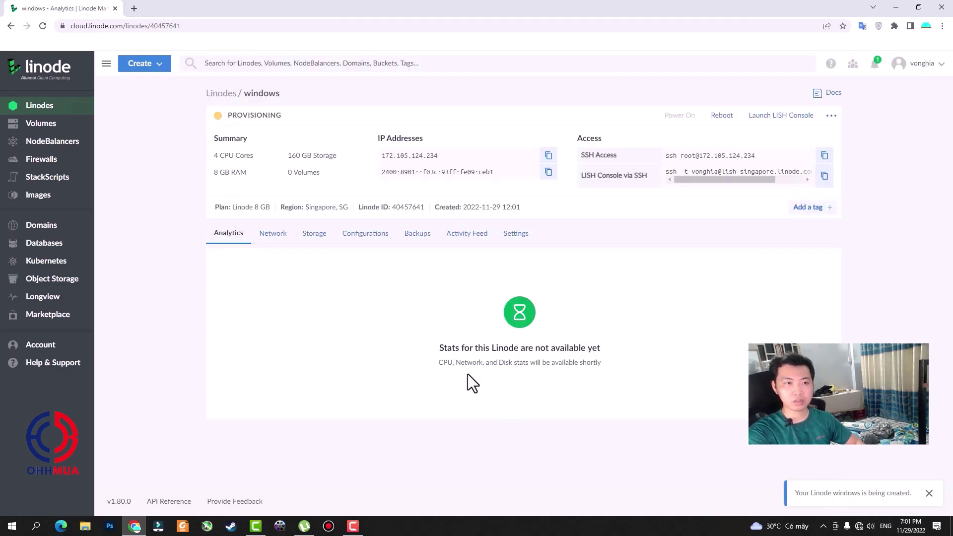
Step: Close the 'Your Linode windows is being created' notice
left_click(928, 493)
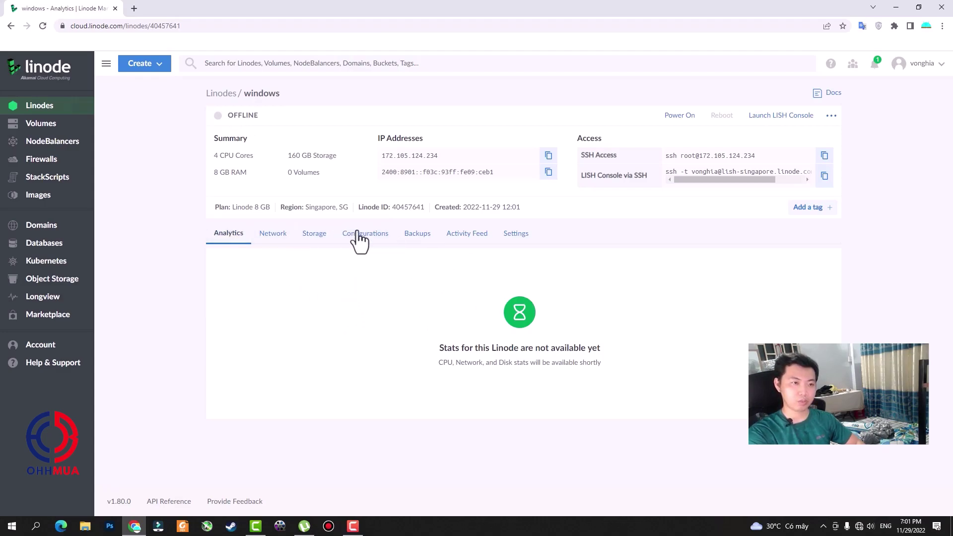
Step: Add the empty 163840 MB disk VPS1 under Storage, then go to Configurations
left_click(313, 245)
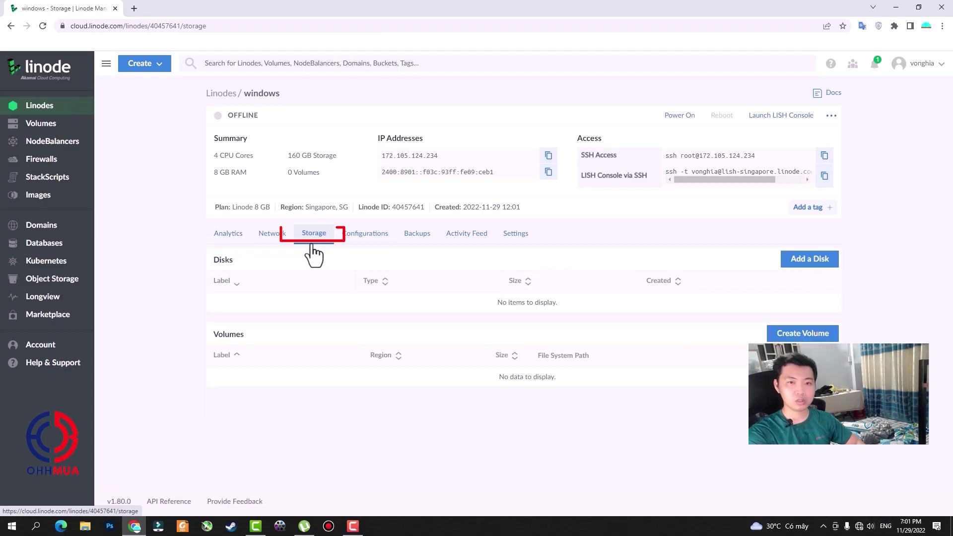
left_click(814, 269)
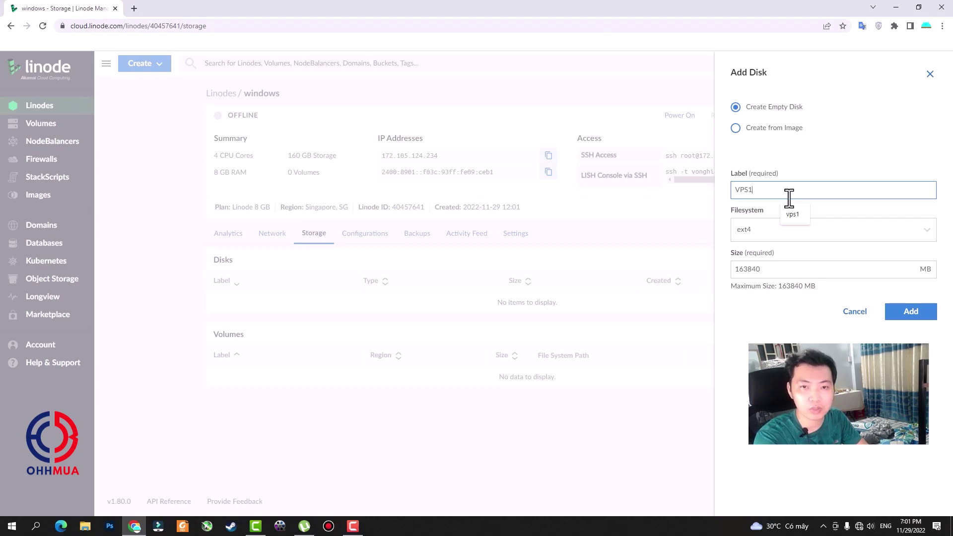
left_click(775, 149)
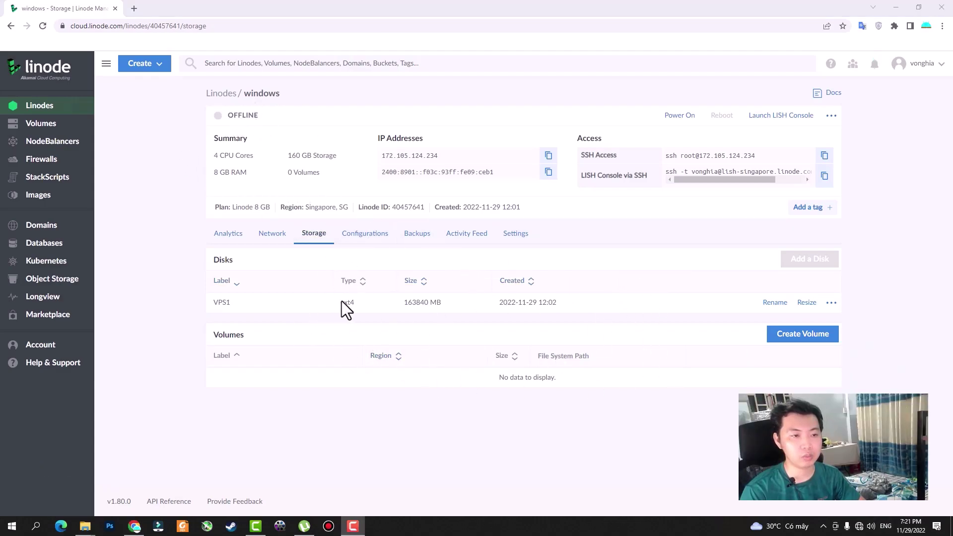
left_click(362, 240)
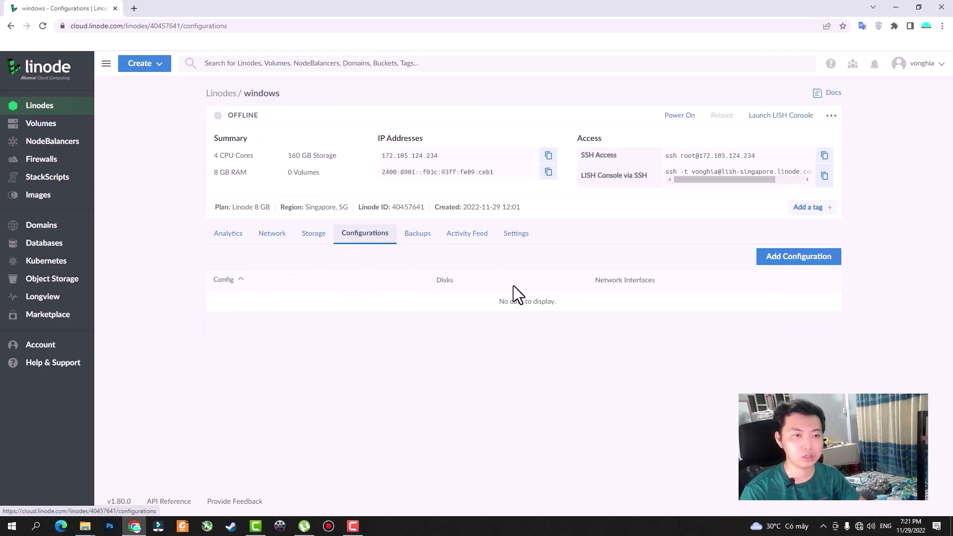
Step: Begin a configuration labelled VPS WINDOWS using full virtualization
left_click(799, 264)
left_click(297, 116)
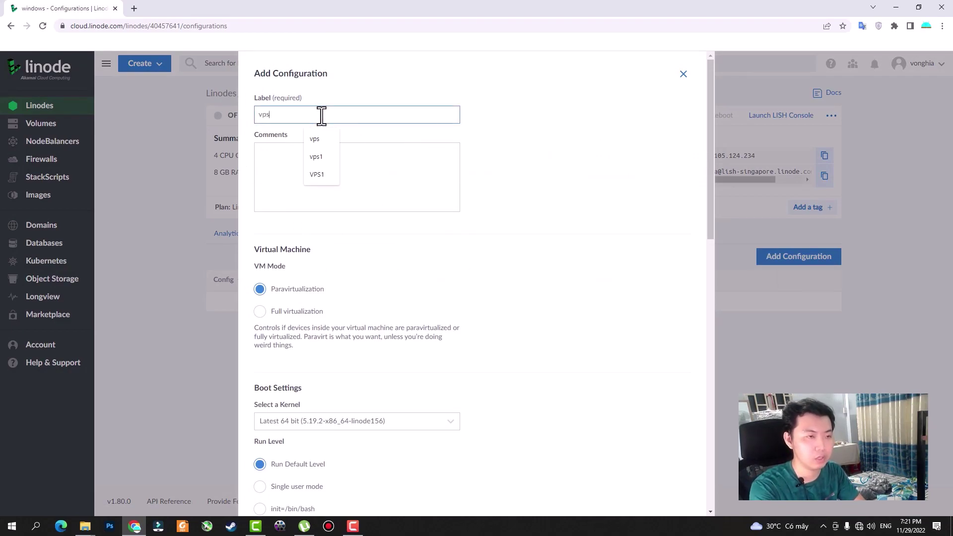
type("VPS WIND")
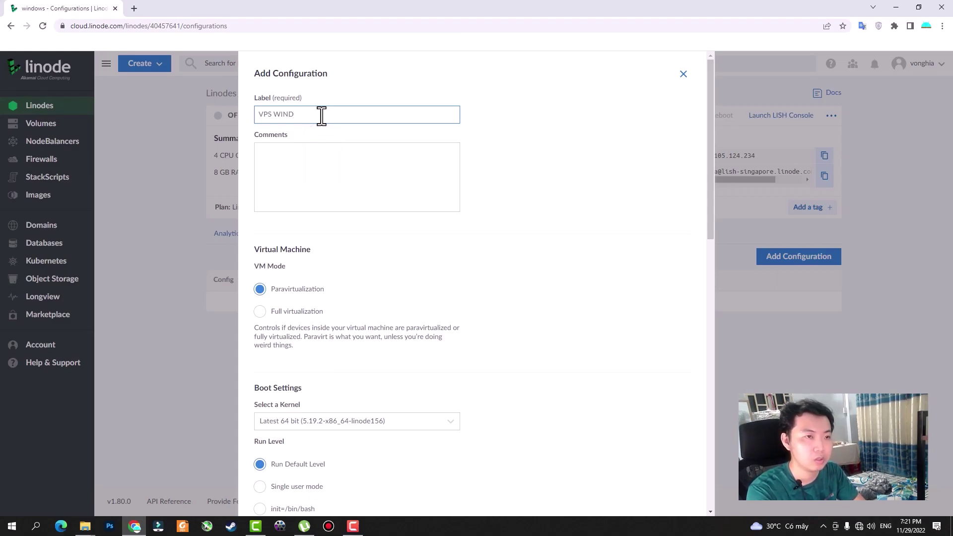
type("OWS")
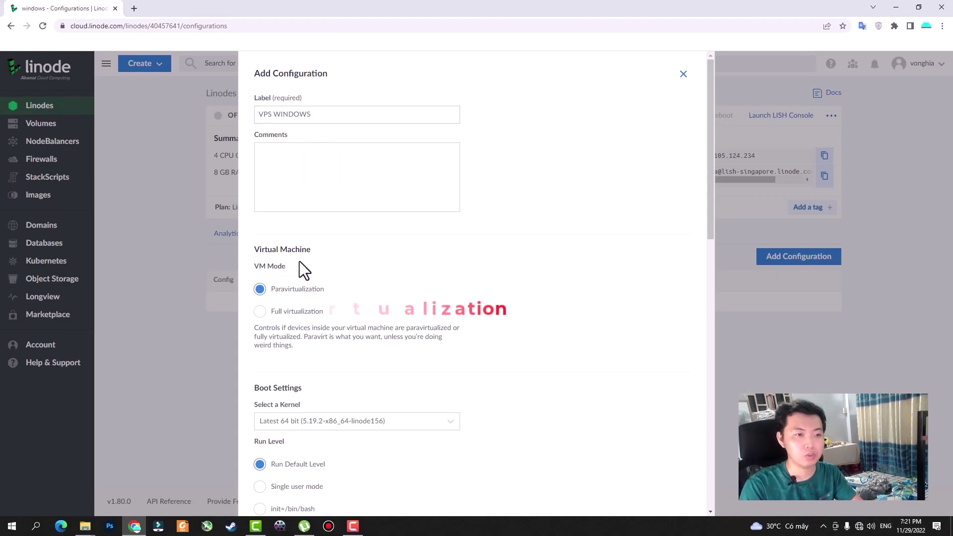
left_click(260, 311)
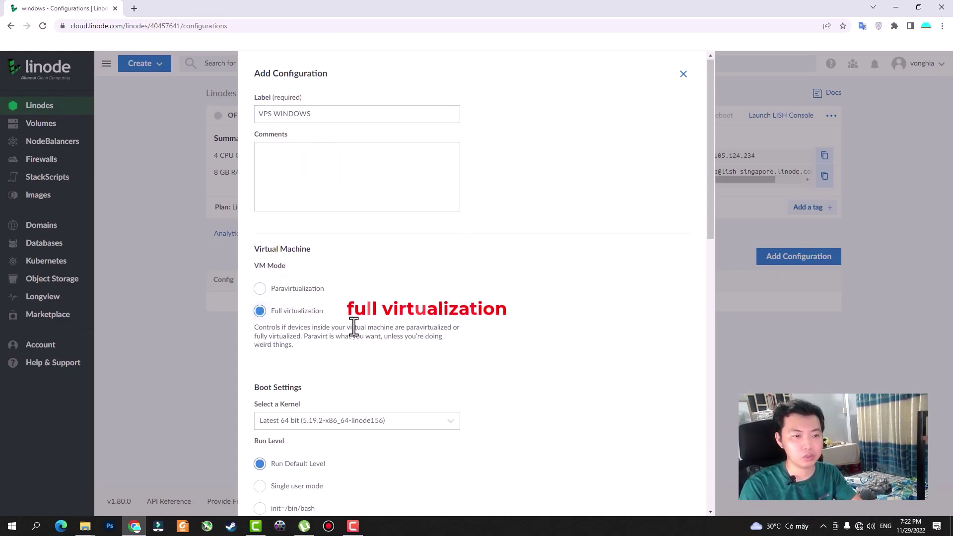
scroll(302, 290, "down", 3)
Step: Set the kernel to Direct Disk, map /dev/sda to VPS1, and save the configuration
left_click(325, 274)
scroll(334, 368, "down", 2)
scroll(315, 366, "up", 2)
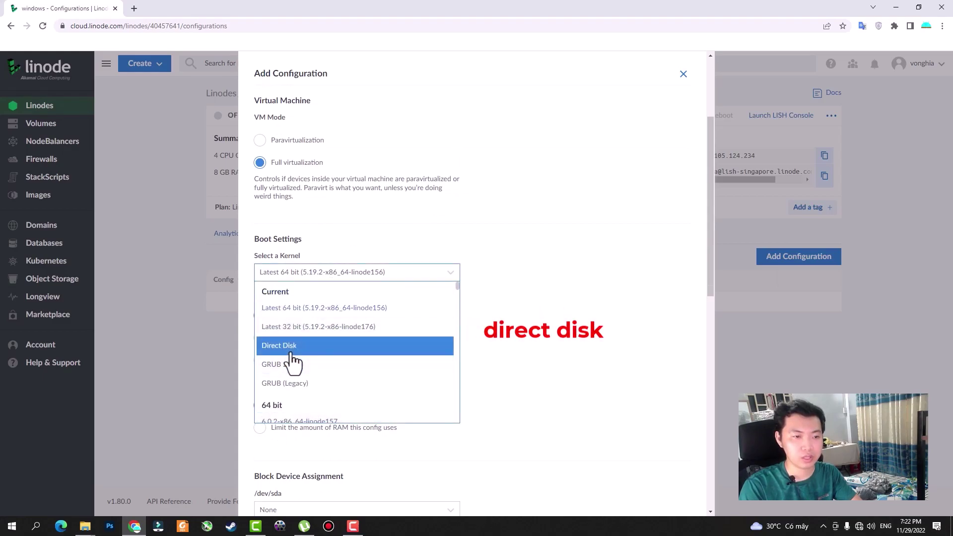
left_click(327, 348)
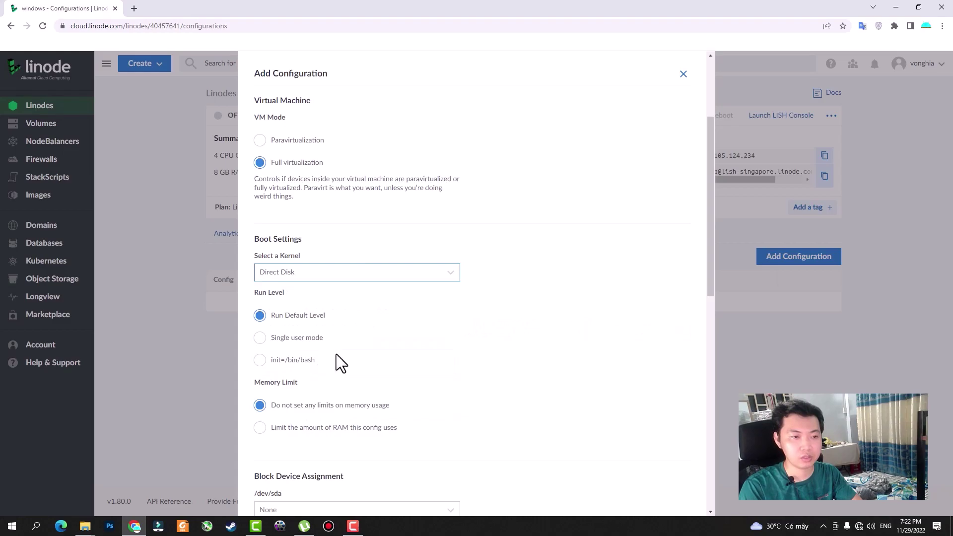
scroll(340, 352, "down", 5)
left_click(351, 262)
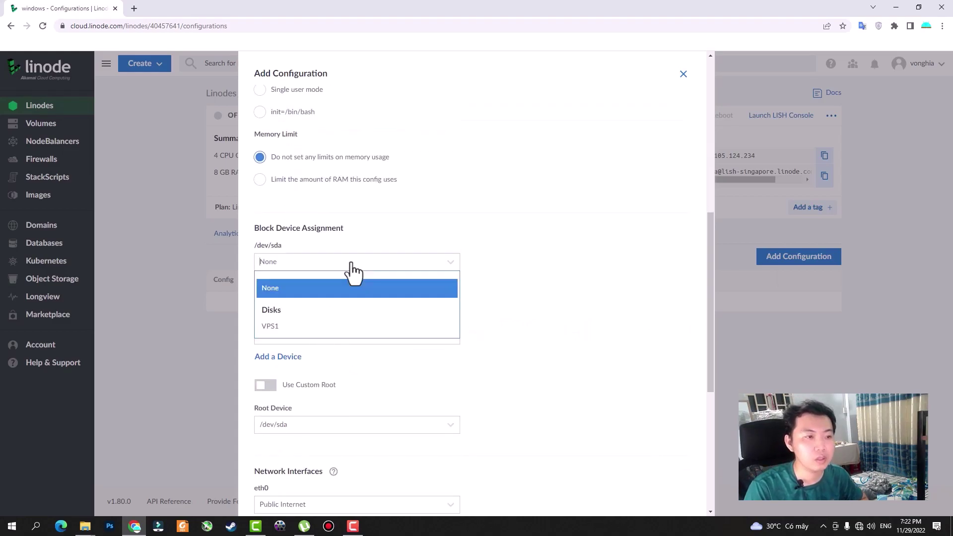
left_click(286, 327)
scroll(347, 317, "down", 5)
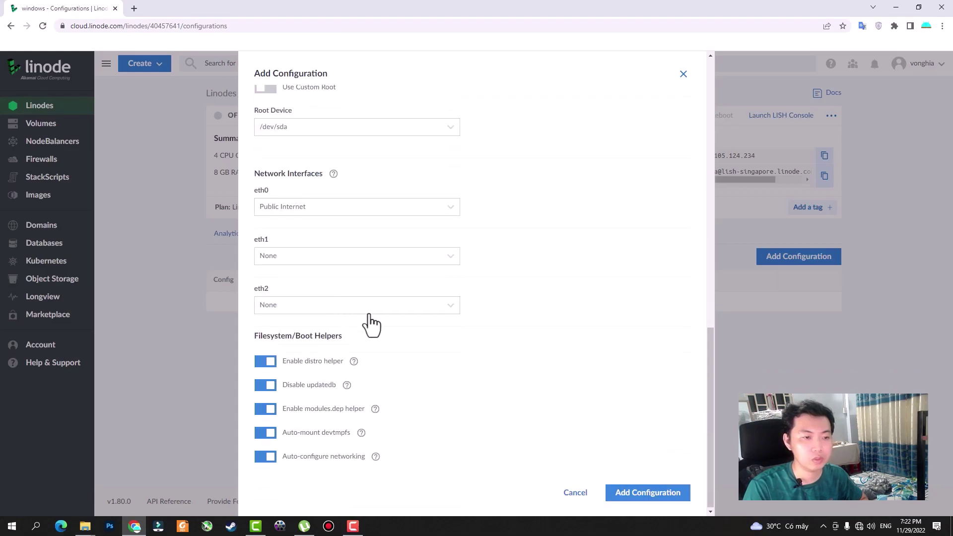
left_click(618, 502)
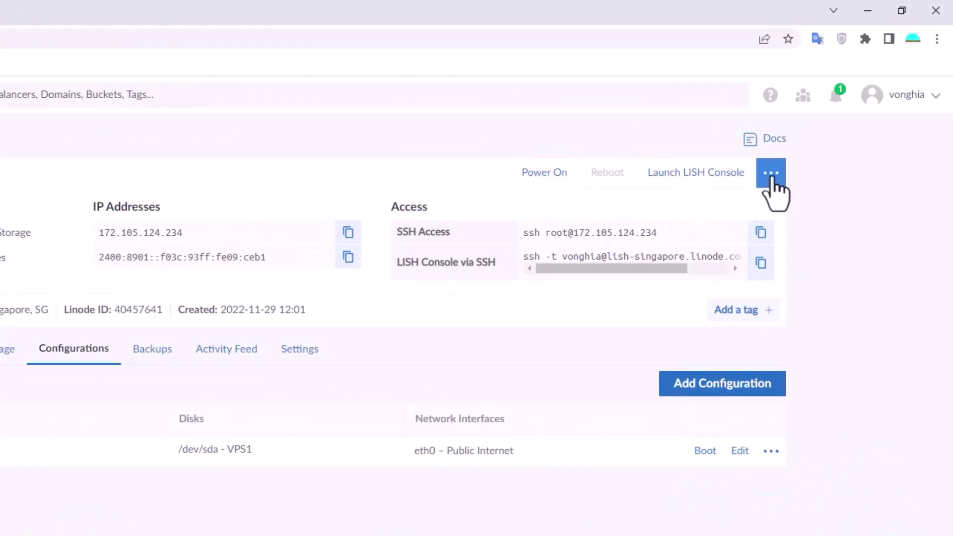
Step: Reboot the windows Linode into Rescue Mode with VPS1 attached as /dev/sda
left_click(771, 174)
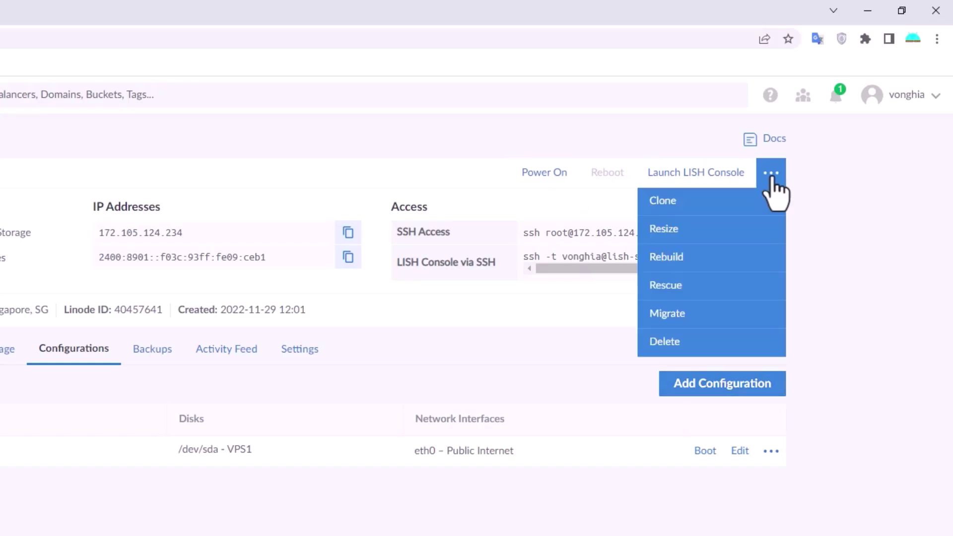
left_click(697, 290)
left_click(148, 218)
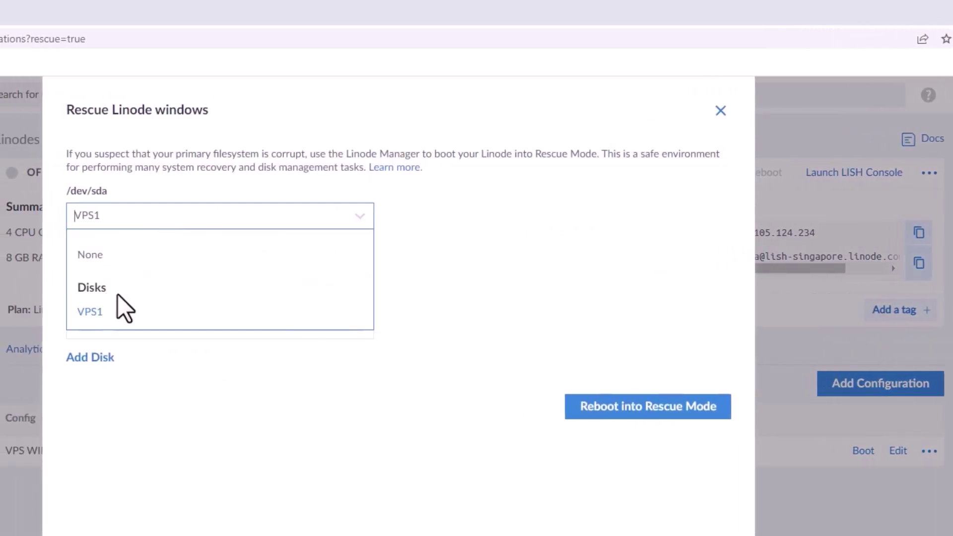
left_click(99, 312)
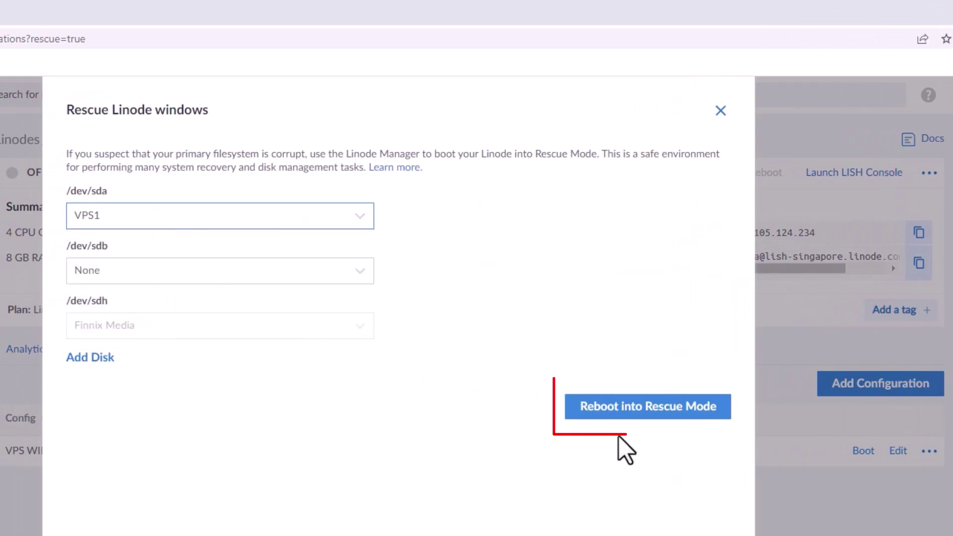
left_click(655, 410)
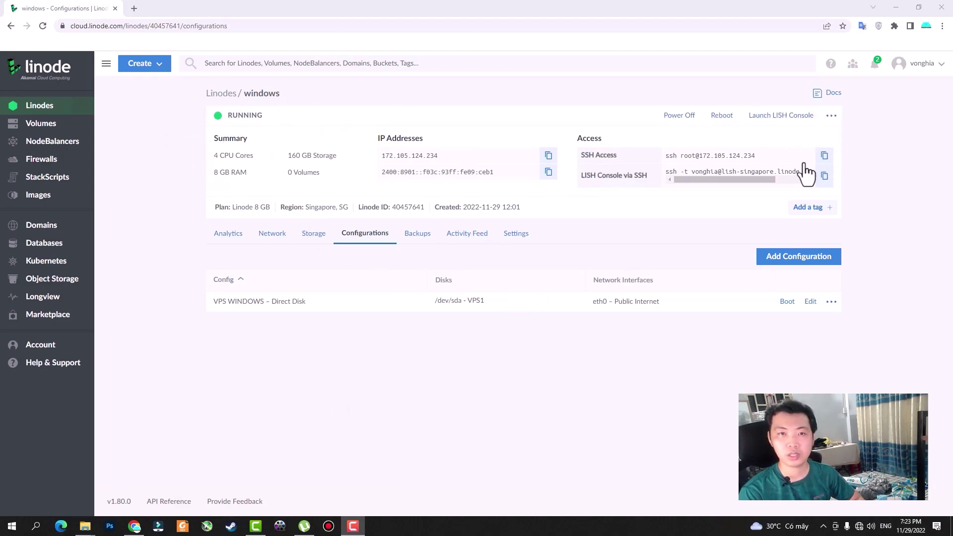
Step: Launch the LISH console and position it beside the Linode page and Notepad
left_click(783, 122)
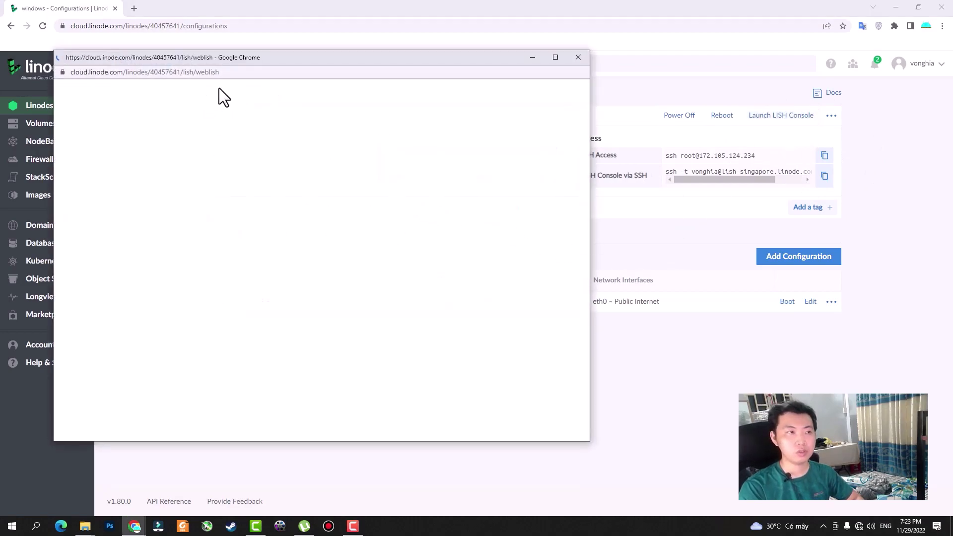
left_click_drag(256, 55, 335, 75)
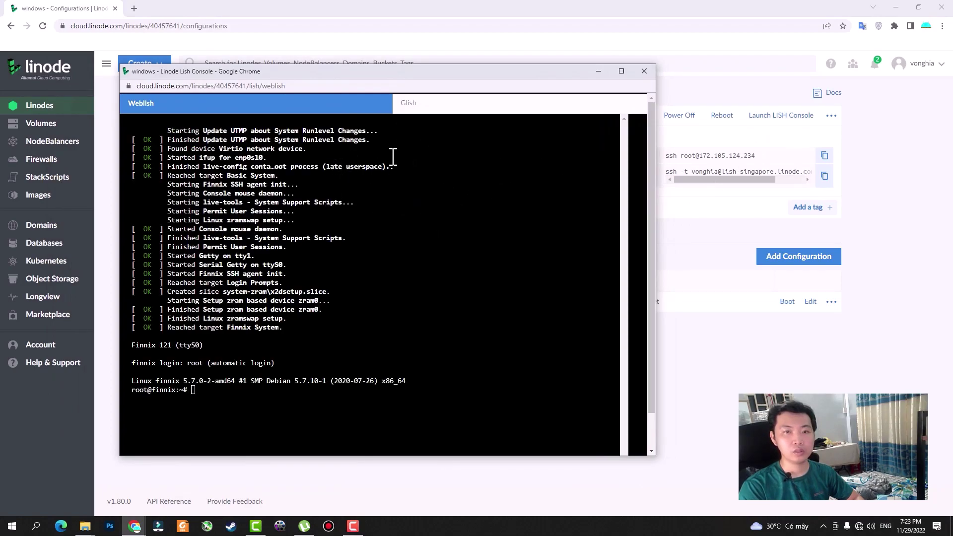
left_click_drag(382, 70, 389, 74)
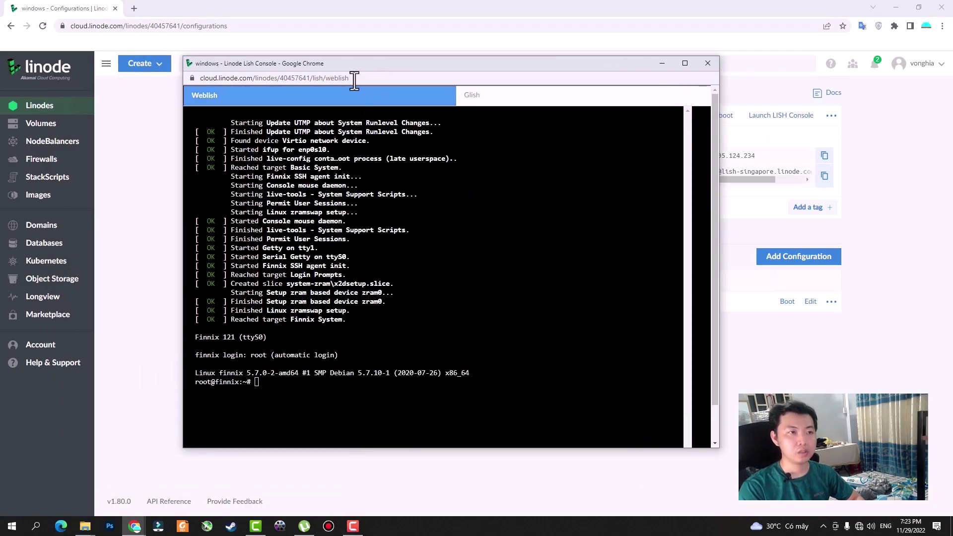
left_click_drag(291, 78, 311, 82)
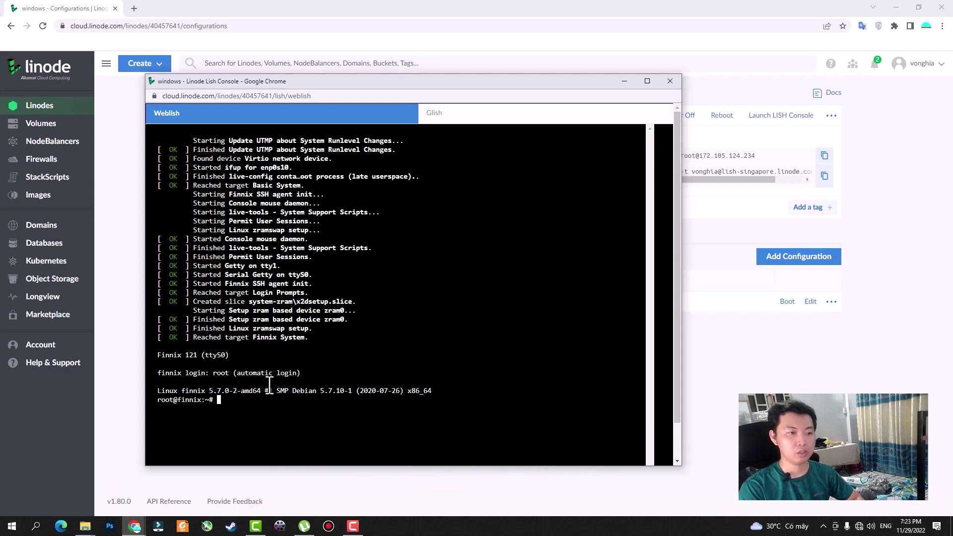
left_click_drag(421, 83, 455, 86)
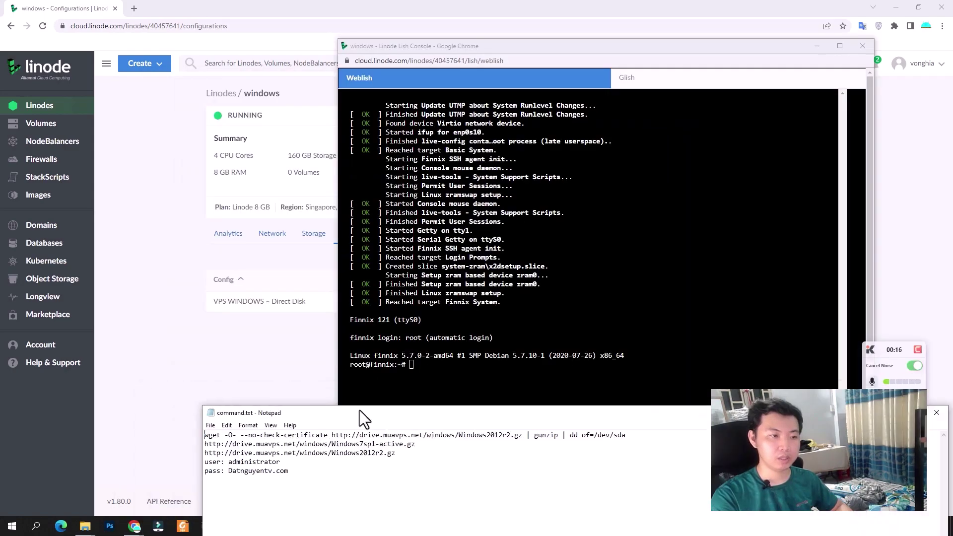
left_click_drag(359, 409, 307, 368)
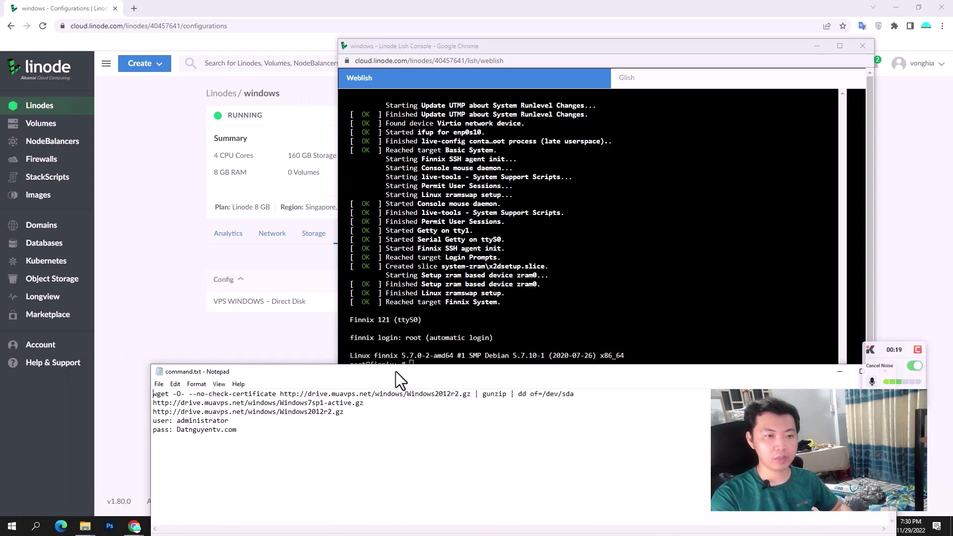
Step: Reposition Notepad and copy the Windows7sp1-active.gz link from line 2
left_click_drag(418, 375, 426, 400)
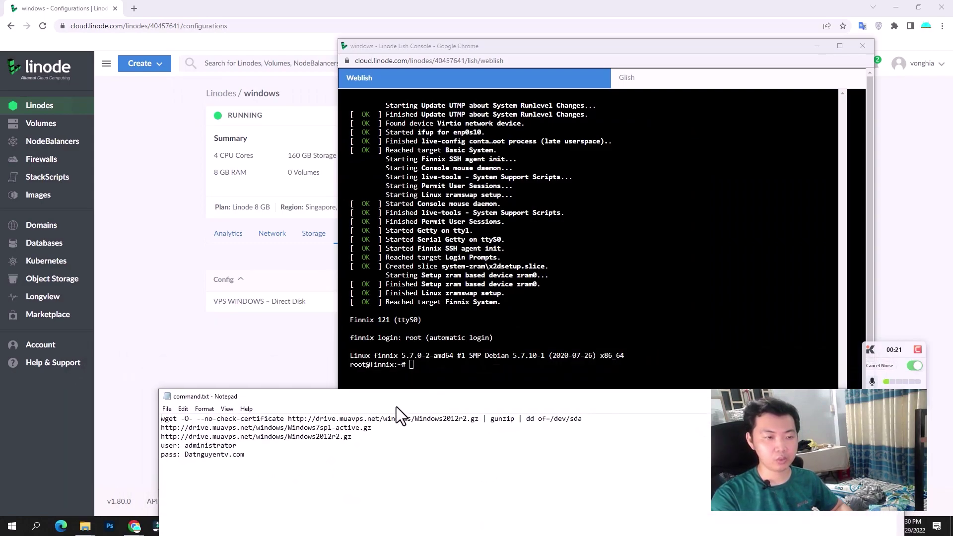
left_click(188, 428)
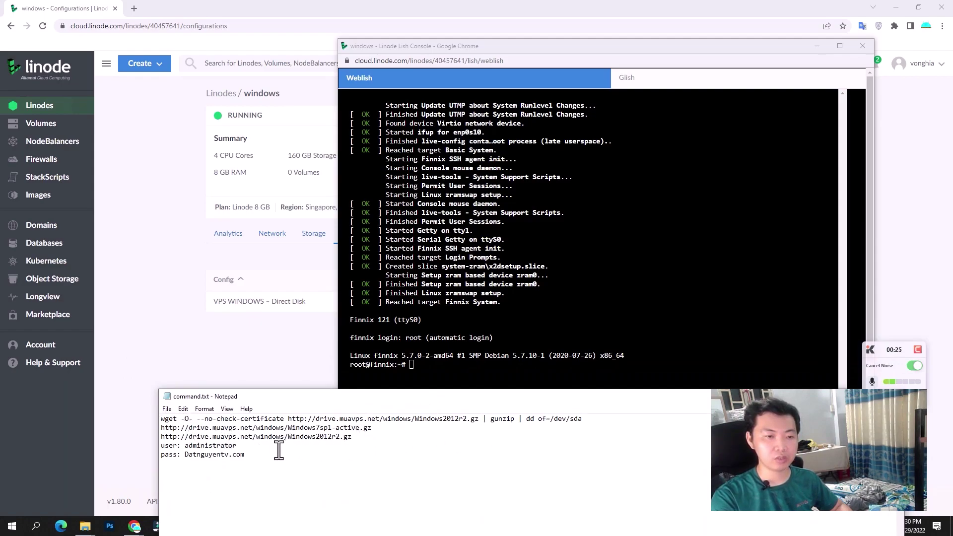
left_click(344, 445)
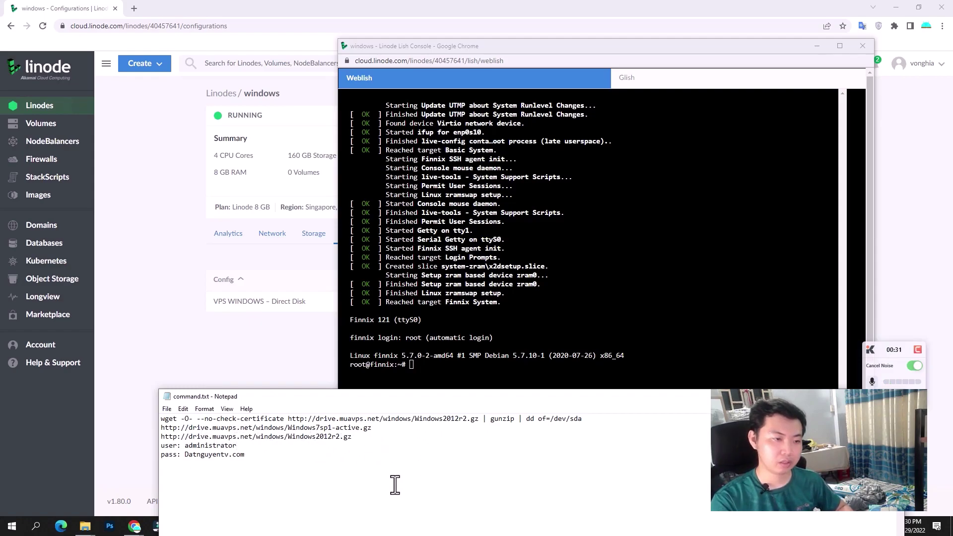
left_click_drag(303, 396, 277, 380)
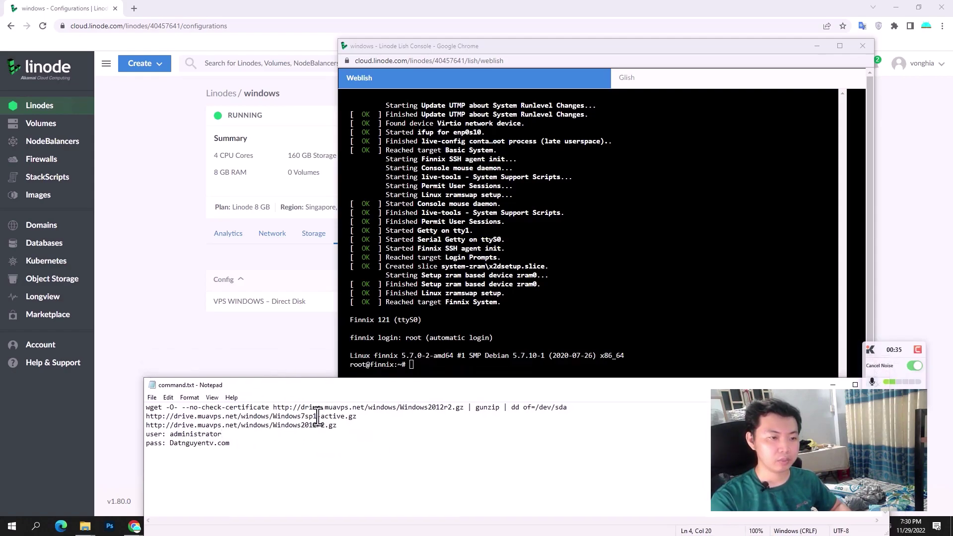
left_click_drag(359, 421, 158, 418)
right_click(158, 418)
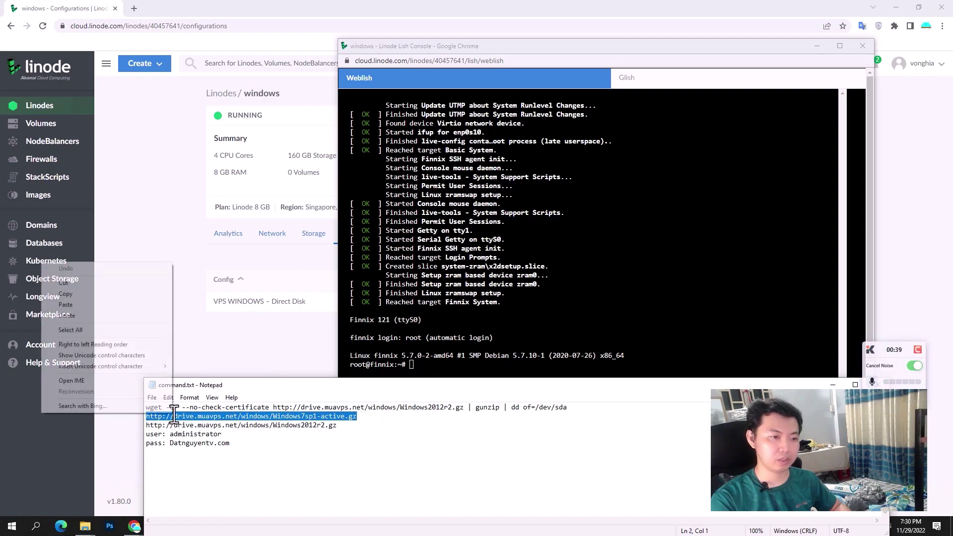
left_click(99, 294)
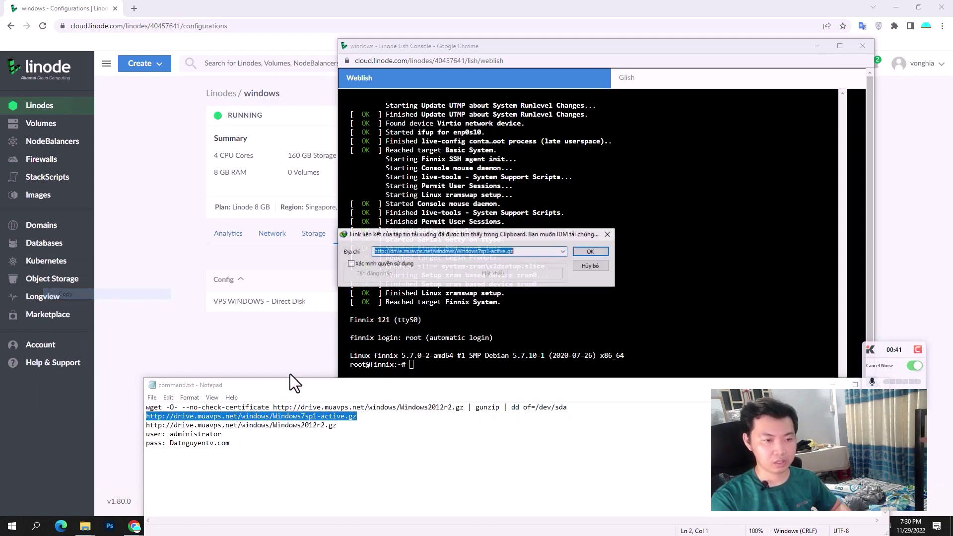
left_click(608, 234)
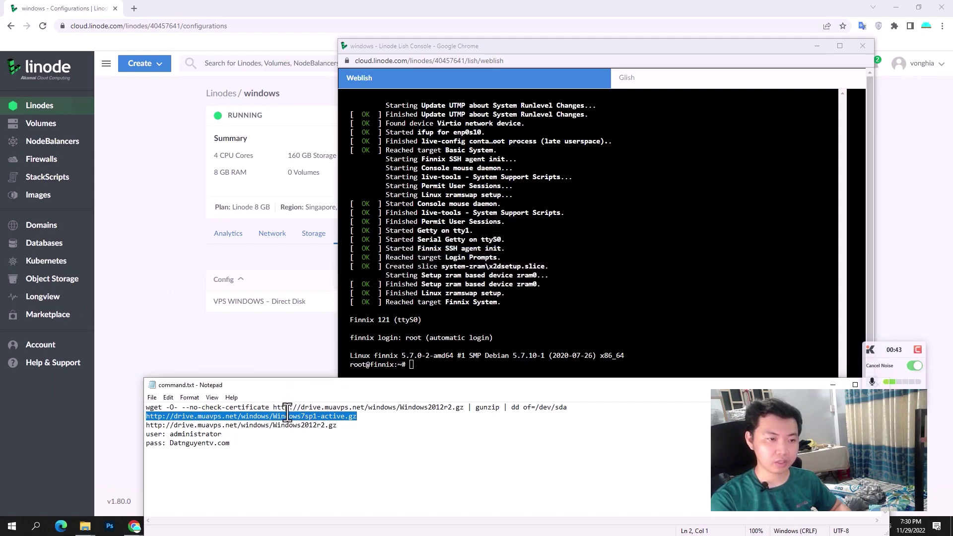
Step: Select the whole line 1 wget command and bring up its edit menu
left_click_drag(274, 408, 456, 413)
left_click(446, 436)
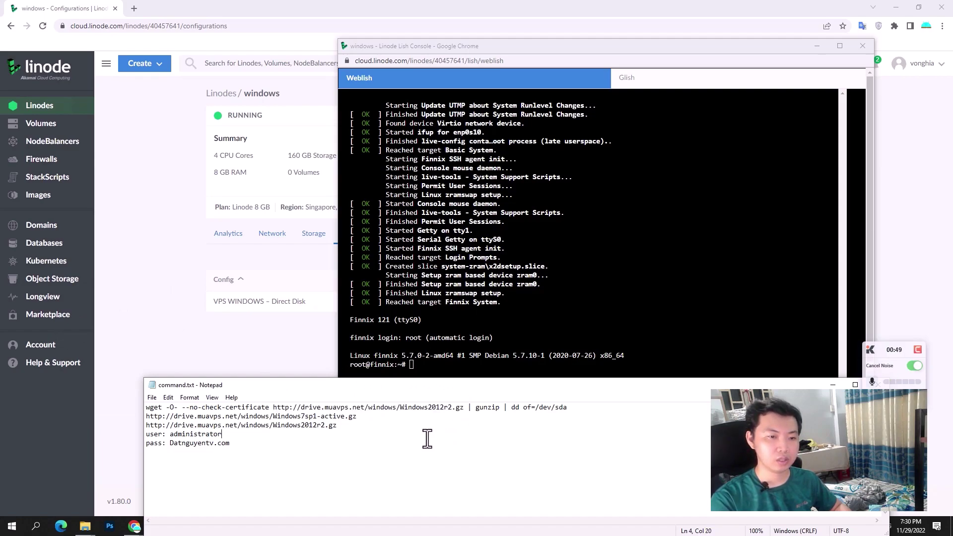
left_click_drag(148, 407, 576, 404)
right_click(537, 410)
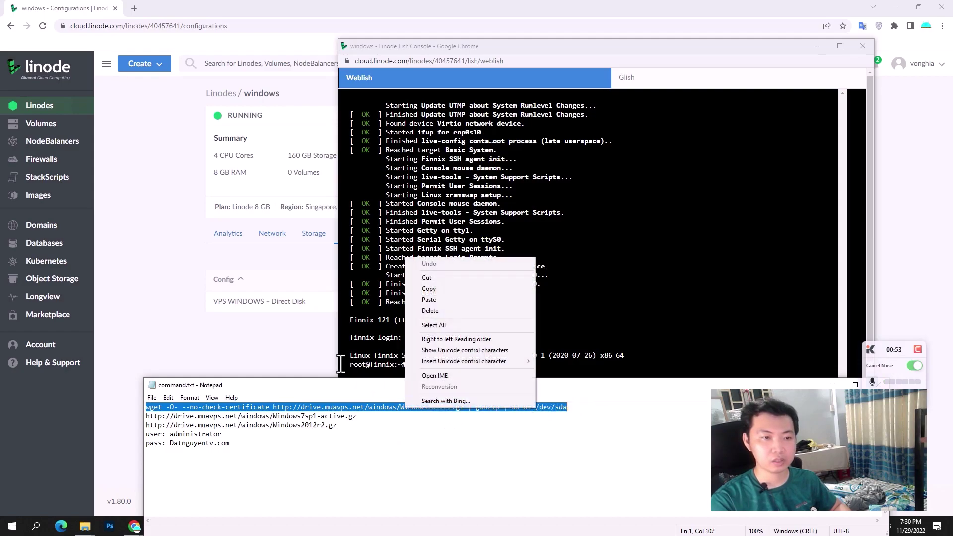
Step: Copy the wget … Windows2012r2.gz | gunzip | dd of=/dev/sda command and run it in the console
left_click(445, 289)
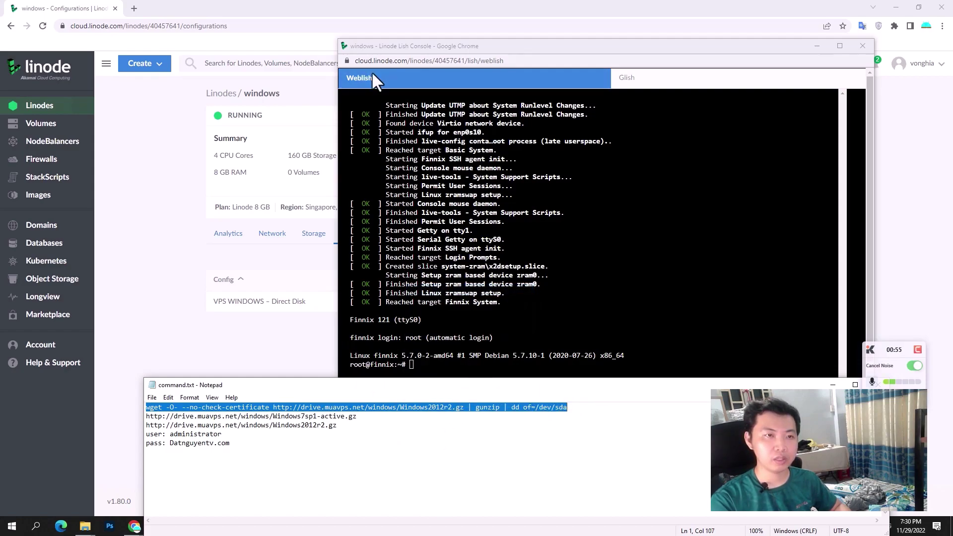
left_click_drag(437, 49, 428, 34)
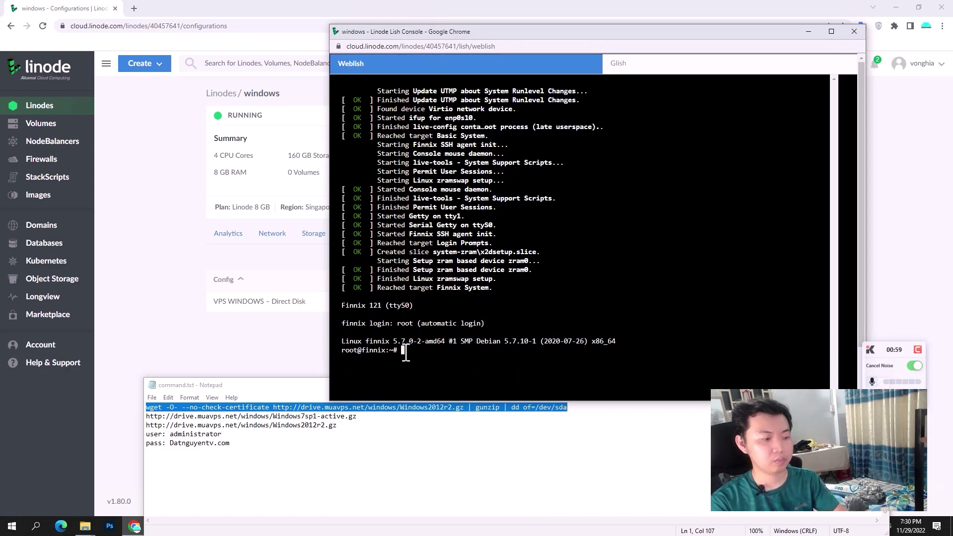
key("ctrl+v")
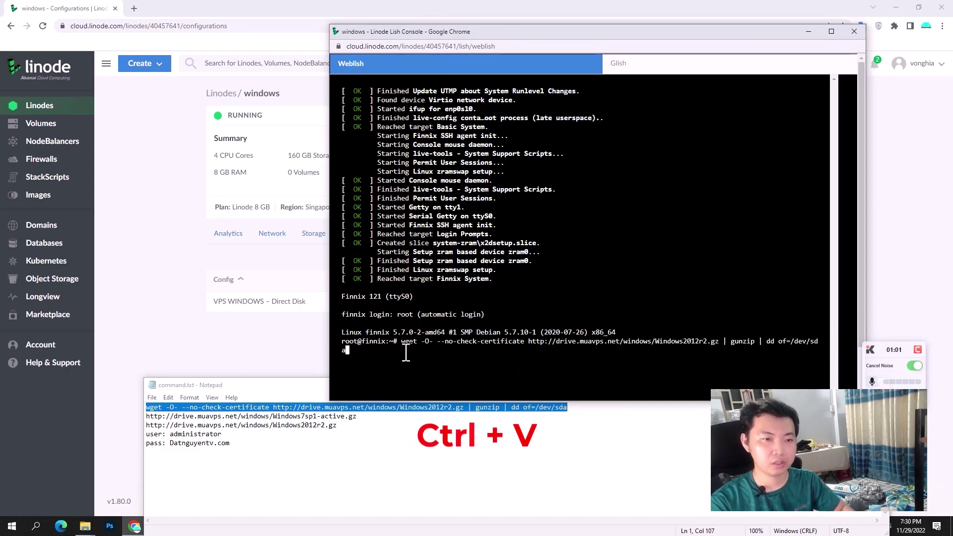
key("Return")
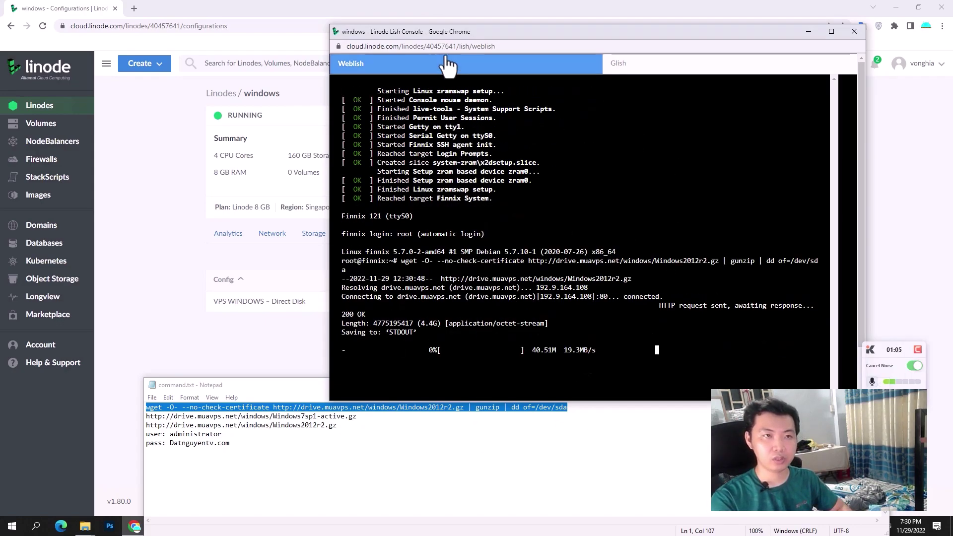
left_click_drag(517, 32, 490, 32)
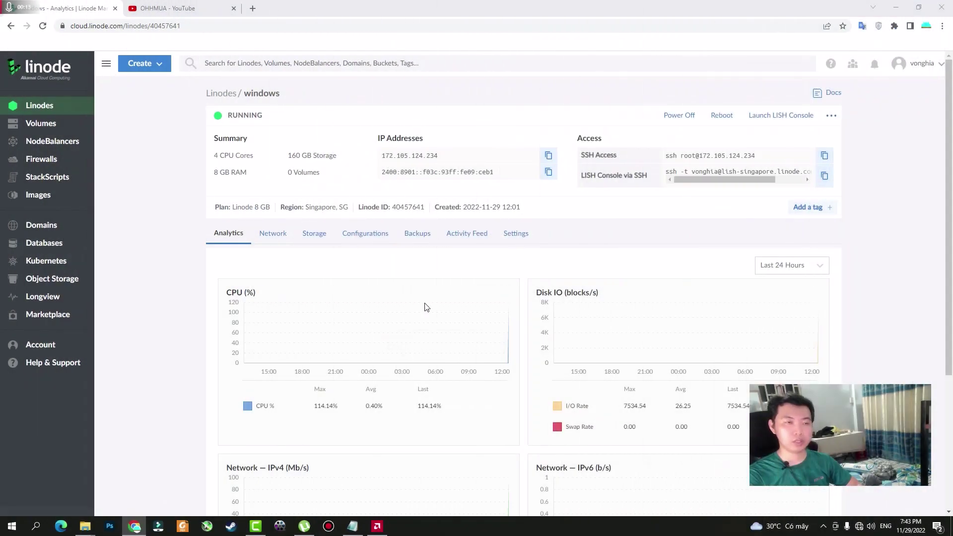
Step: Open the Linode's Glish graphical console and sign in to Windows Server as Administrator
left_click(786, 121)
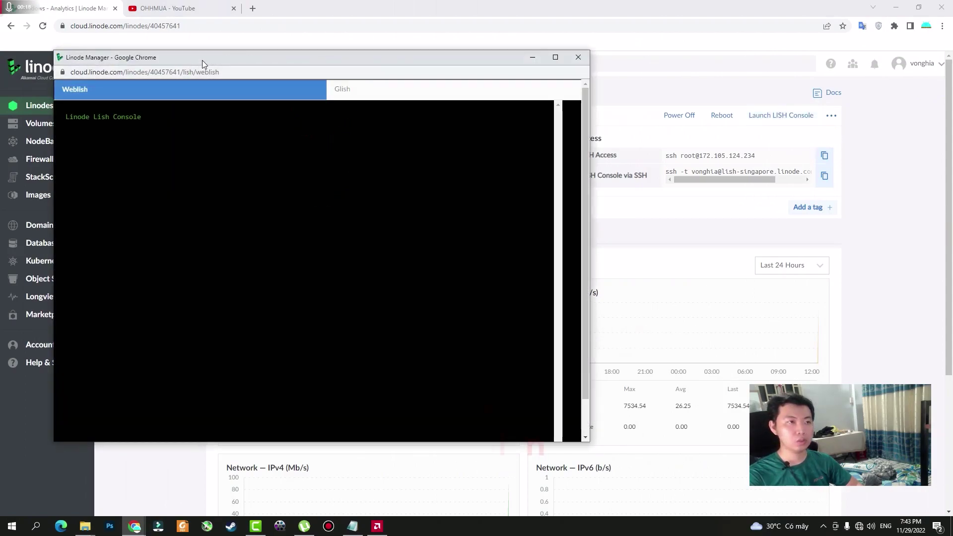
left_click_drag(201, 61, 281, 77)
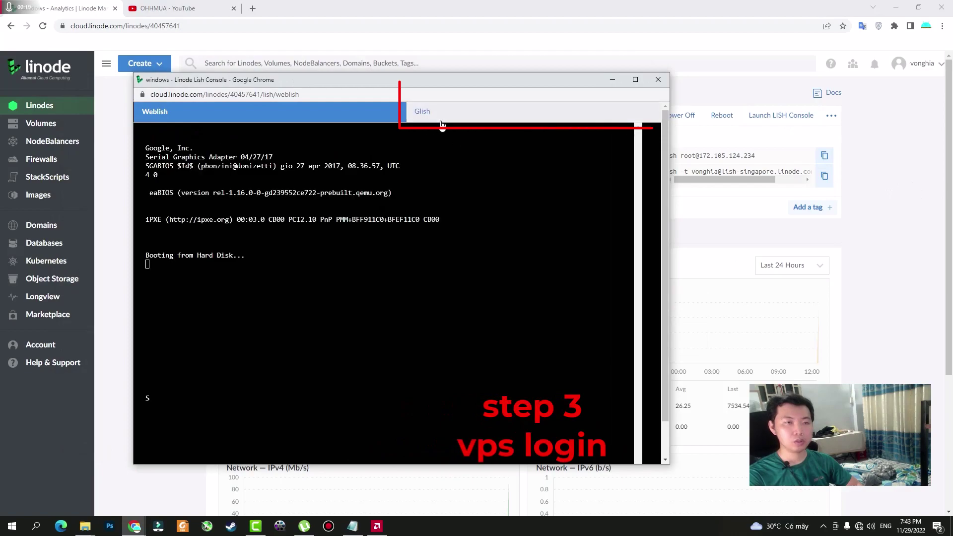
left_click(447, 106)
left_click_drag(402, 79, 431, 55)
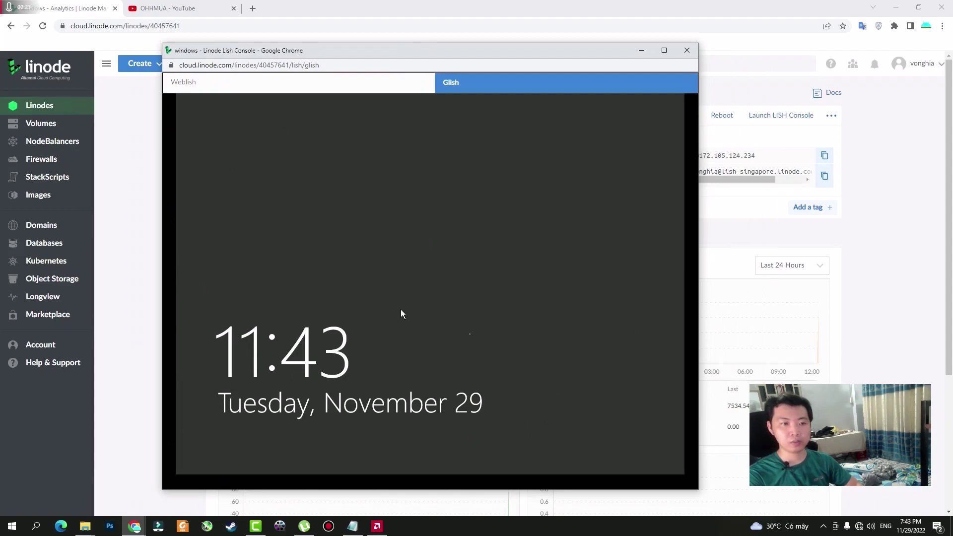
left_click(387, 271)
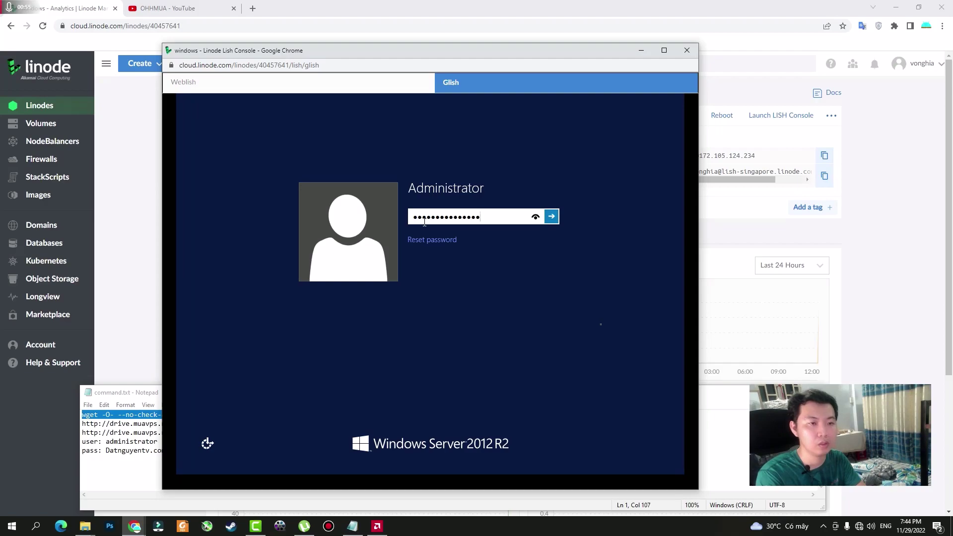
key("Return")
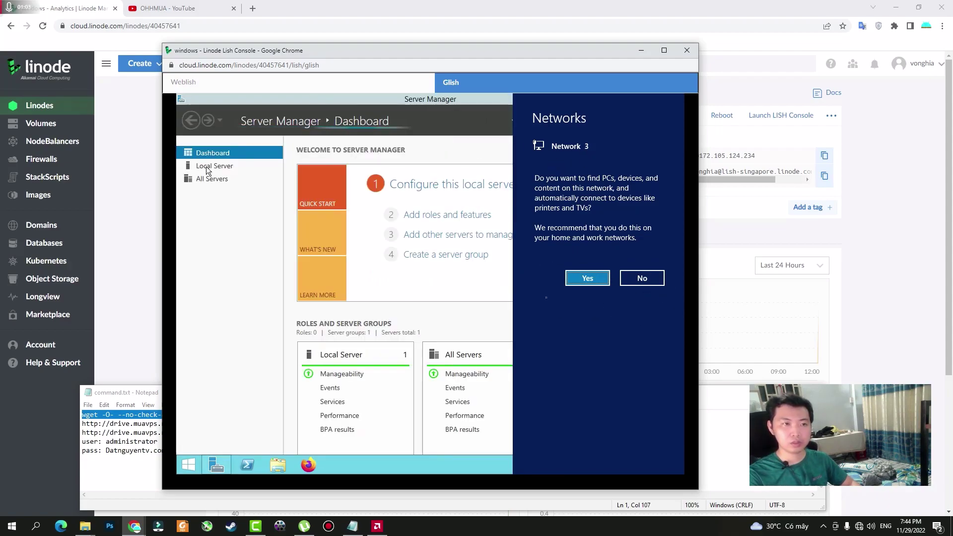
Step: Launch Remote Desktop Connection from local search, clear its old computer address, then close it
left_click_drag(332, 51, 356, 34)
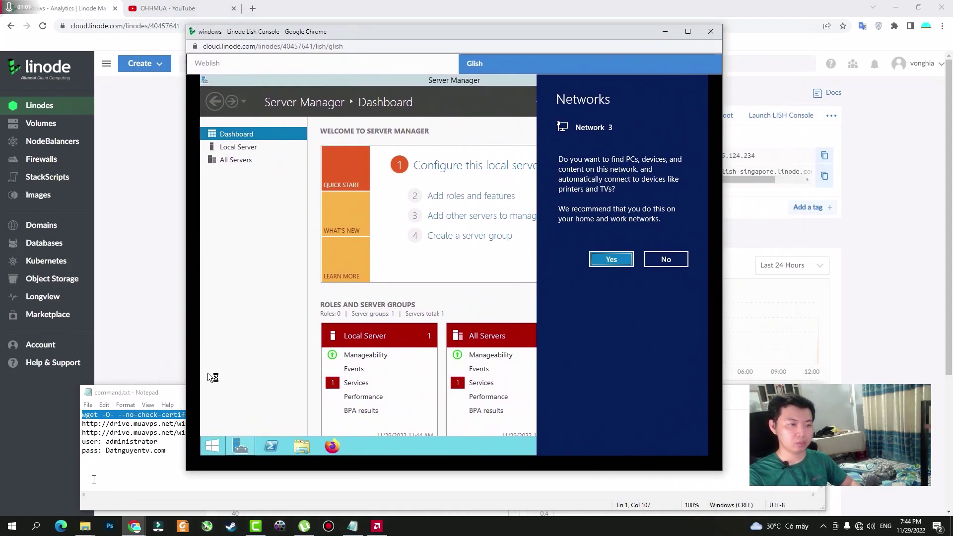
left_click(36, 526)
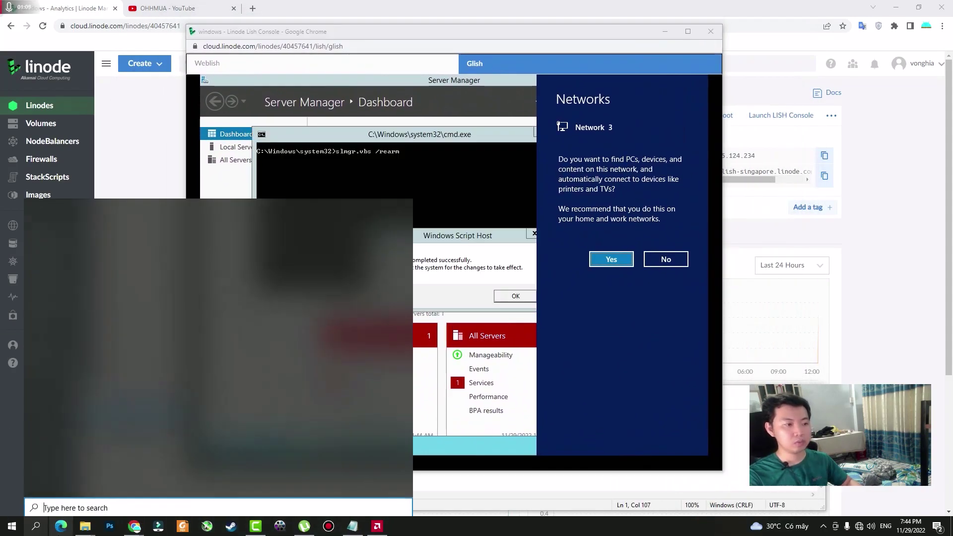
type("re")
key("Return")
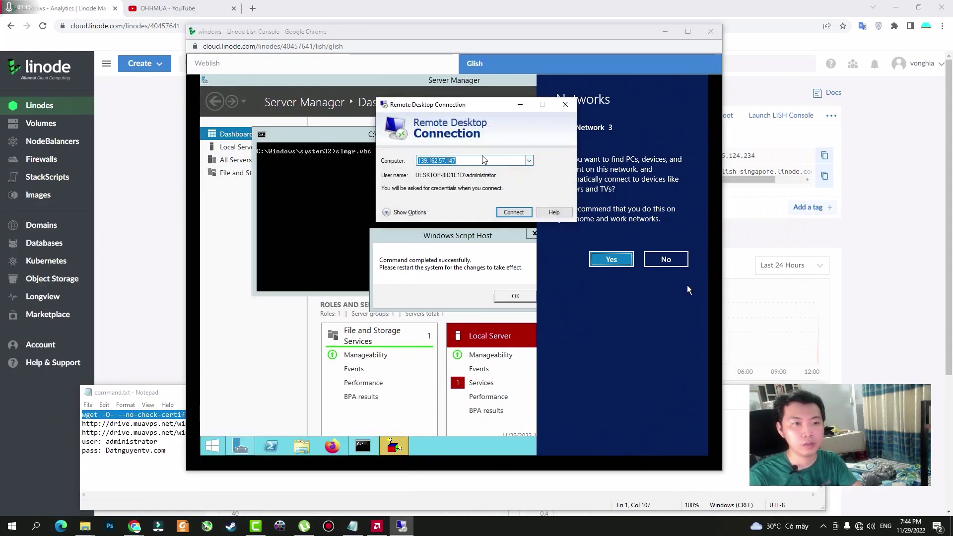
key("BackSpace")
left_click_drag(496, 32, 485, 206)
left_click(565, 104)
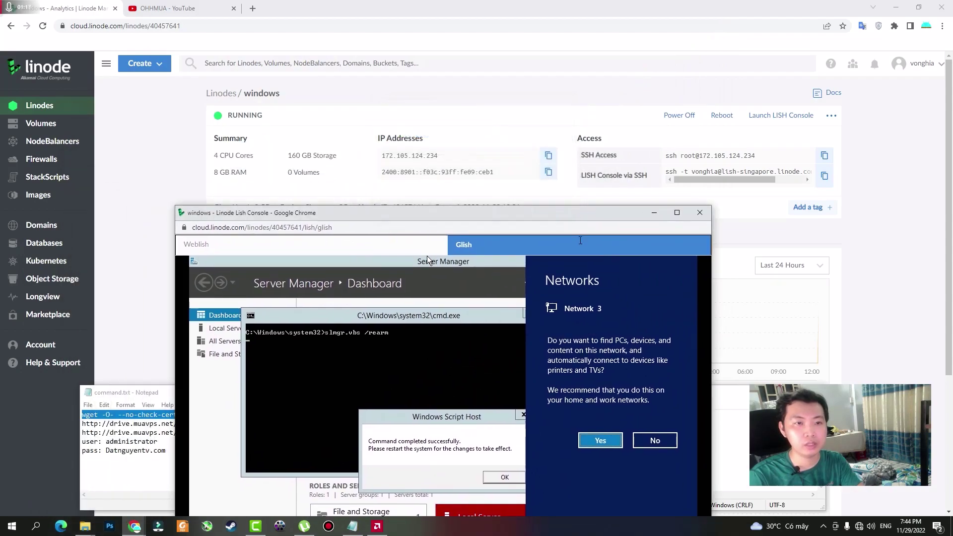
Step: Copy the Linode's IPv4 address 172.105.124.234 and reopen Remote Desktop Connection via search 're'
left_click_drag(552, 217, 553, 254)
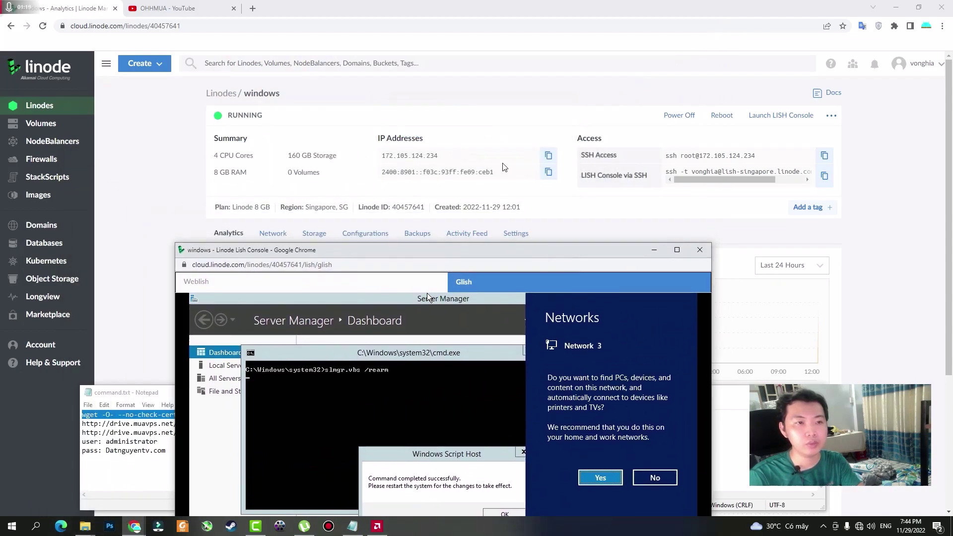
left_click(548, 155)
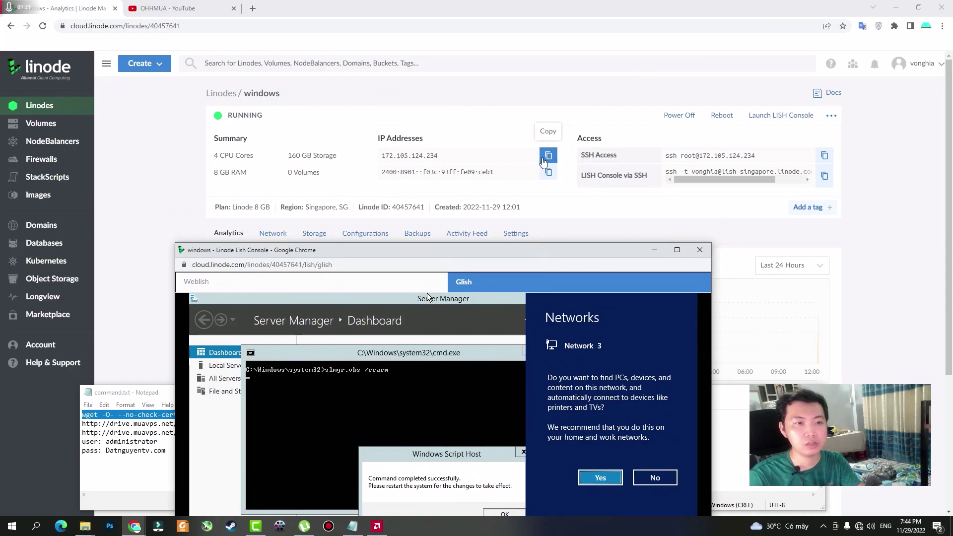
left_click(548, 155)
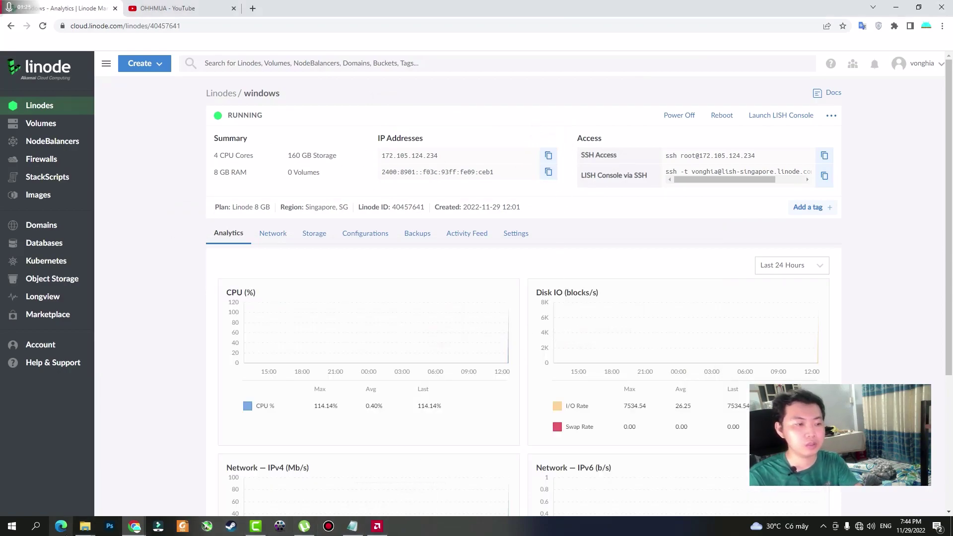
left_click(35, 526)
type("re")
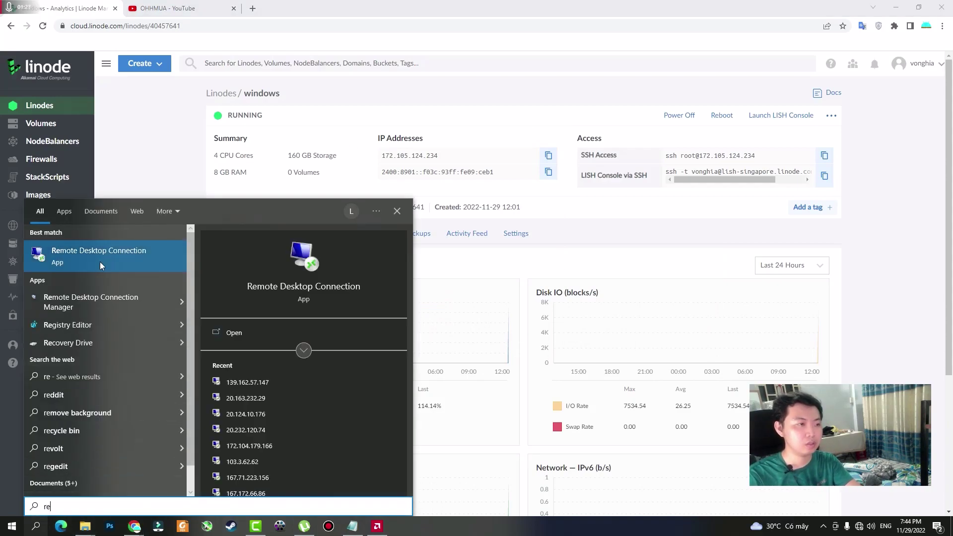
key("Return")
Step: Paste 172.105.124.234 as the computer, attempt to connect, dismiss the can't-connect error, and return to the browser
right_click(443, 158)
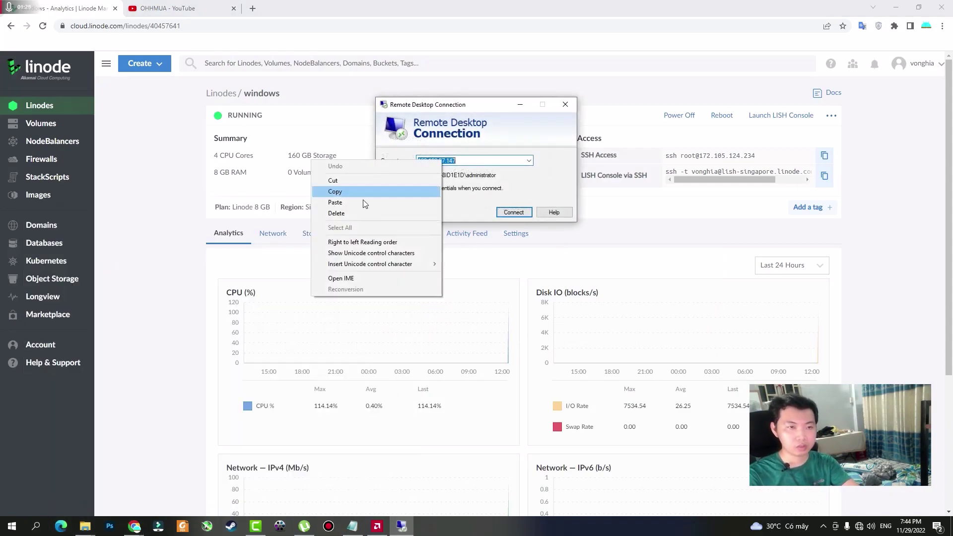
left_click(359, 204)
left_click(523, 212)
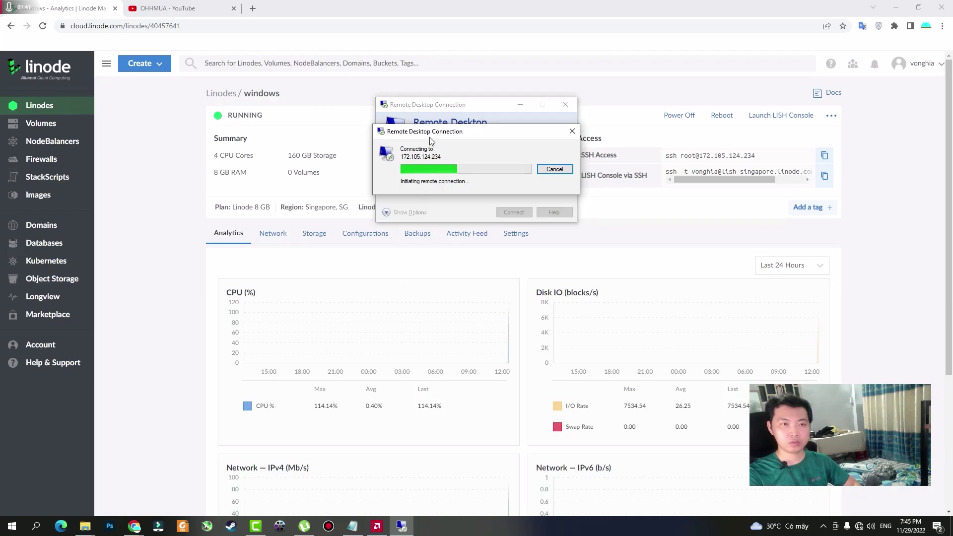
left_click_drag(430, 131, 300, 237)
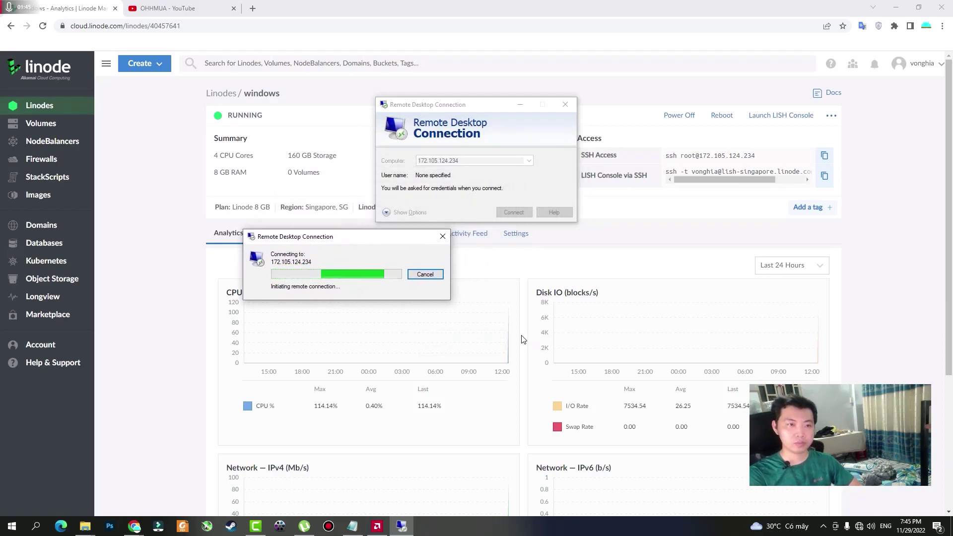
mouse_move(510, 342)
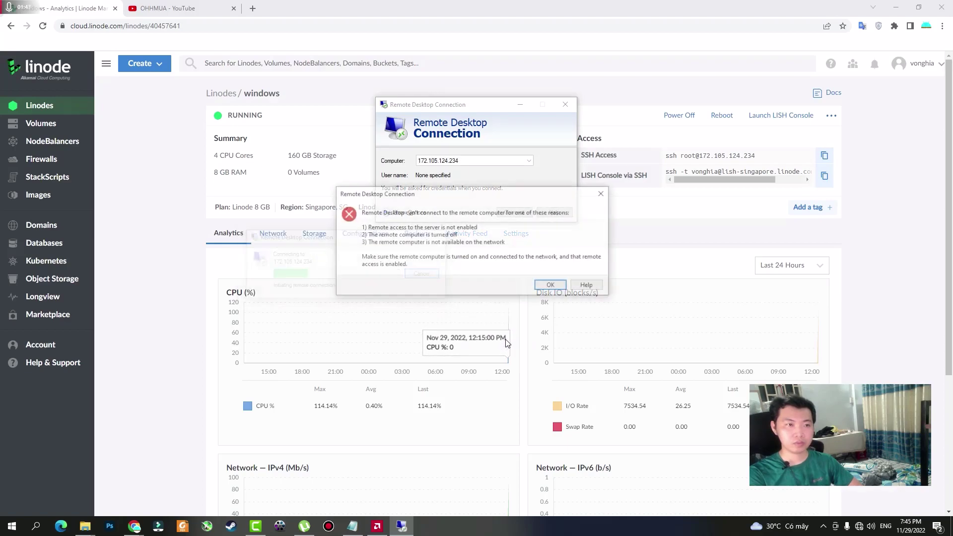
left_click(602, 194)
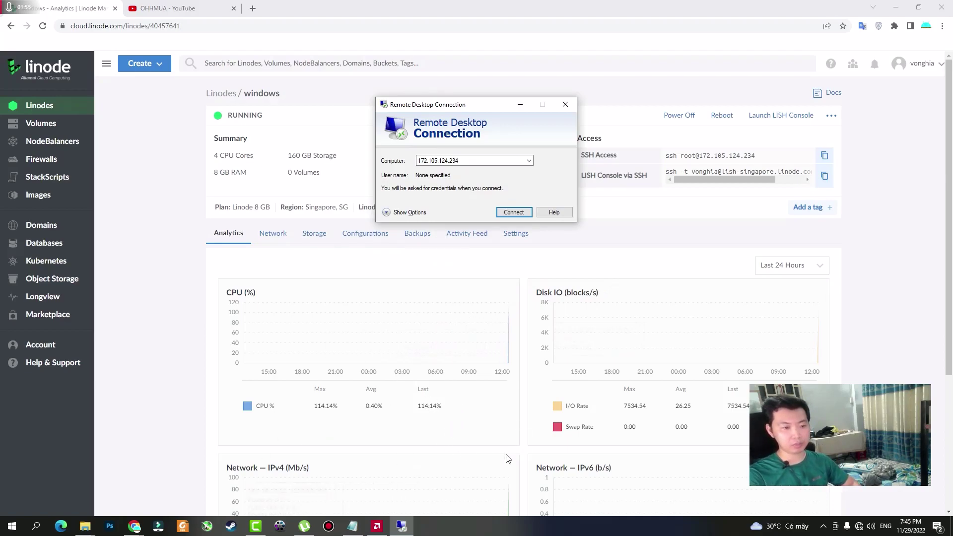
left_click(401, 526)
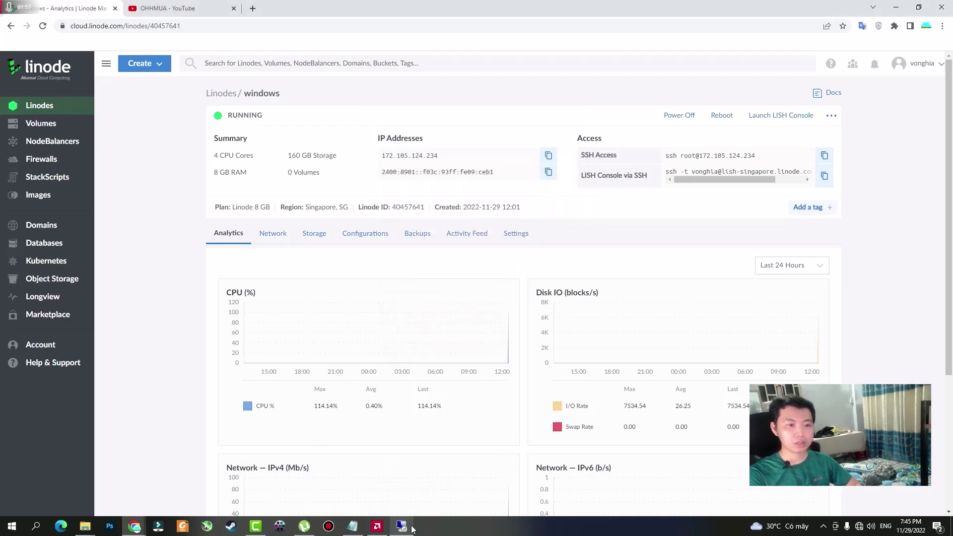
left_click(402, 525)
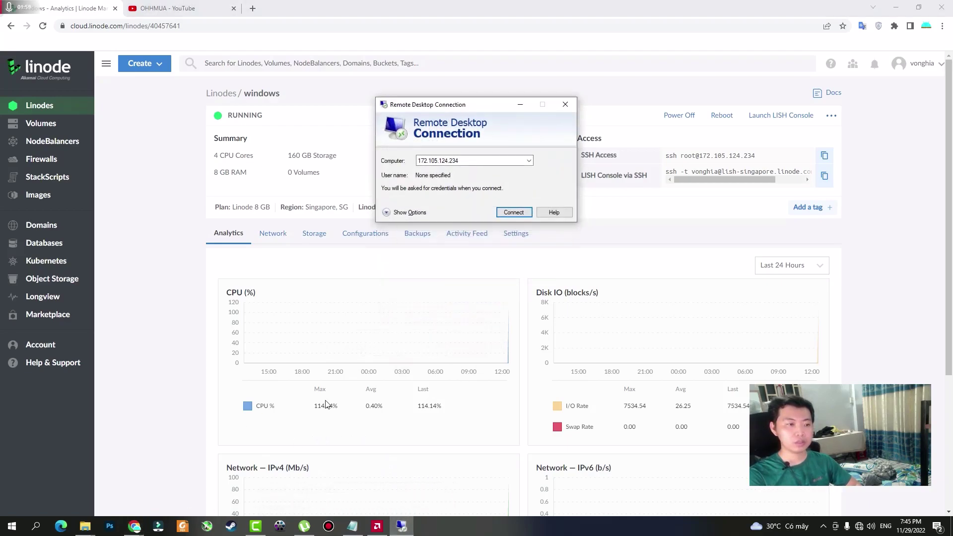
left_click(243, 461)
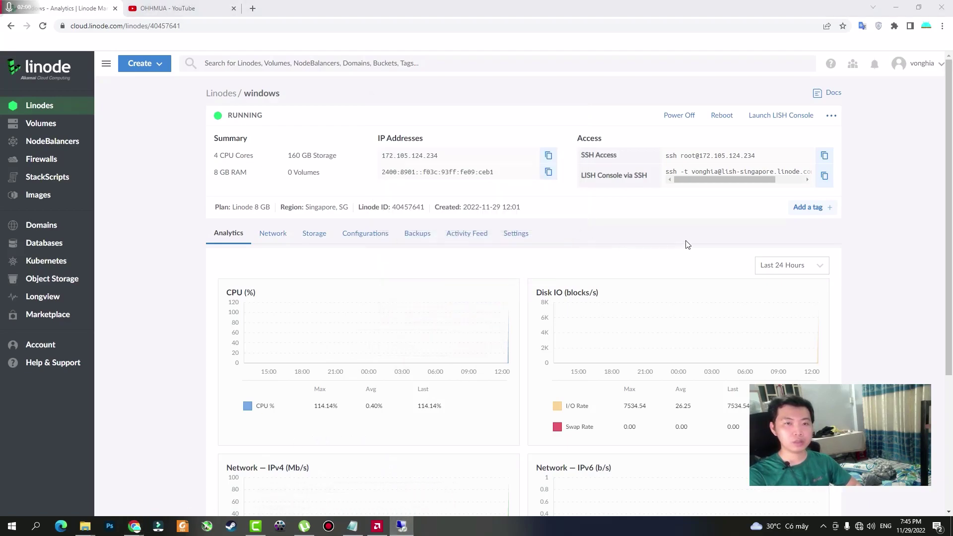
Step: Maximize the Glish console and dismiss the network discovery prompt and script host success message
left_click(918, 7)
left_click_drag(589, 257, 573, 108)
left_click(662, 66)
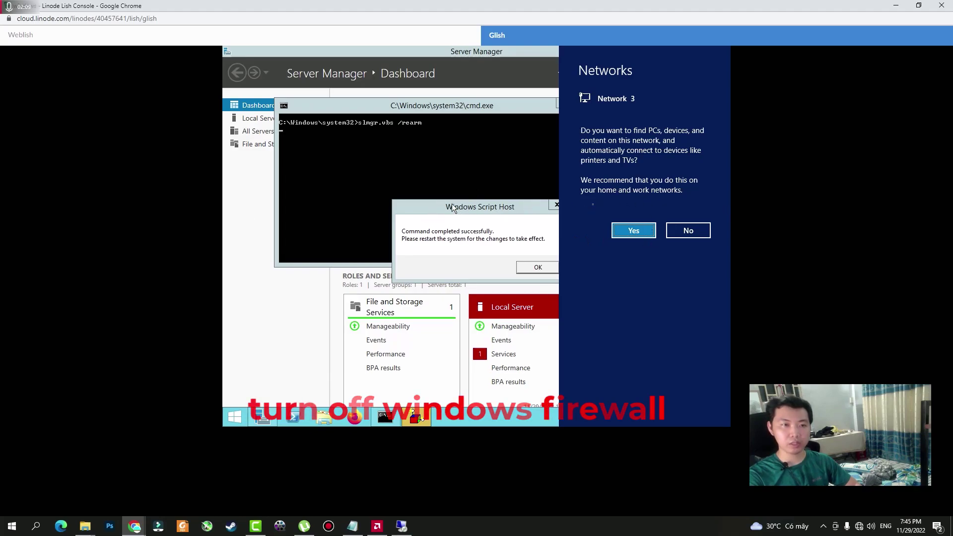
left_click(394, 219)
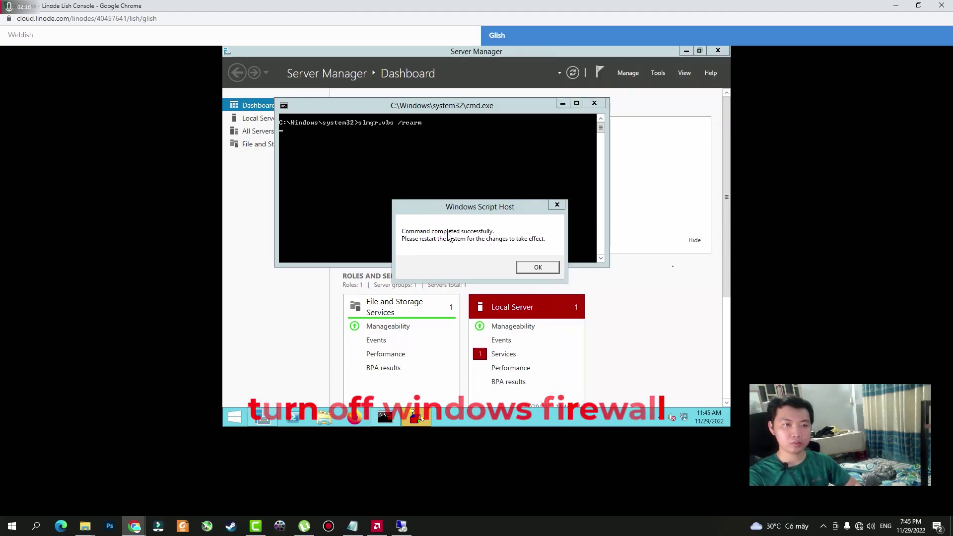
left_click(546, 269)
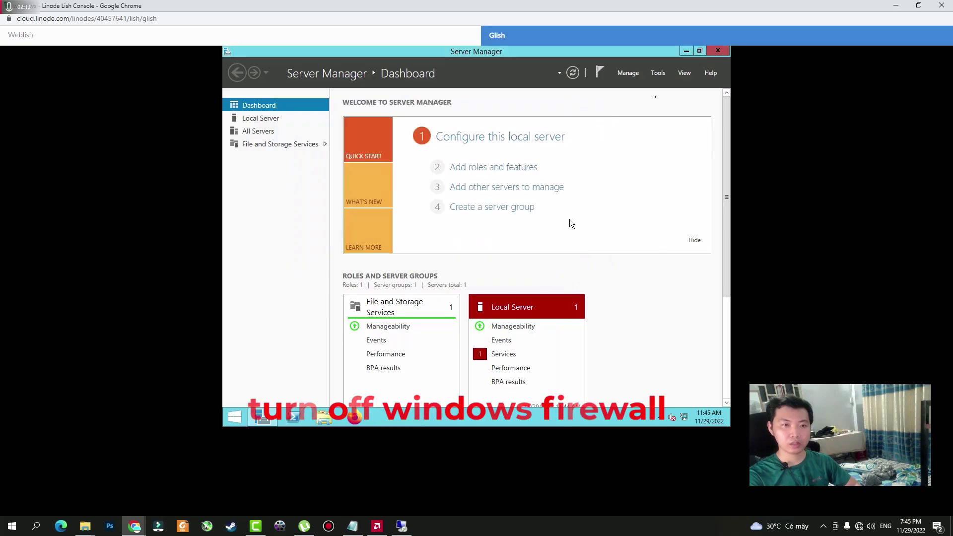
Step: Close Server Manager and relaunch it from the Start screen
left_click(713, 51)
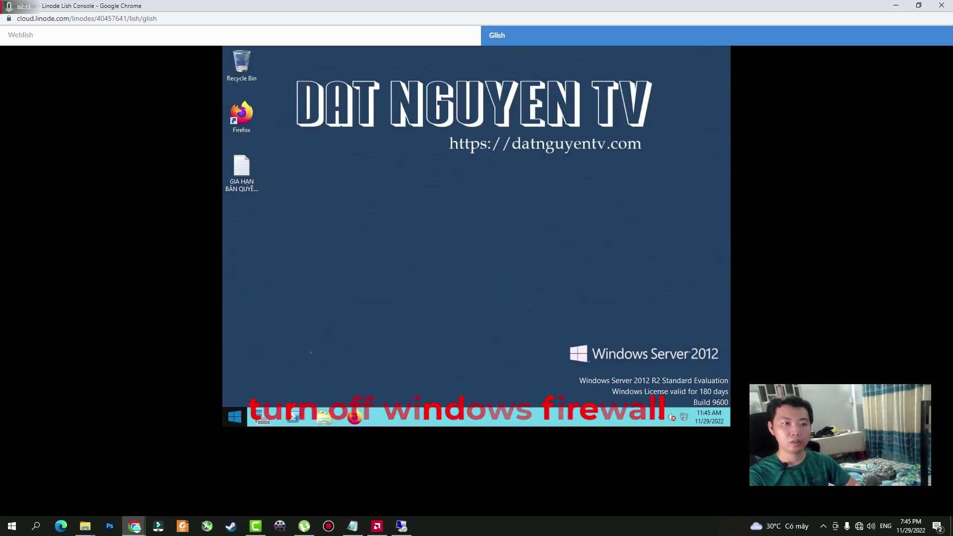
key("super")
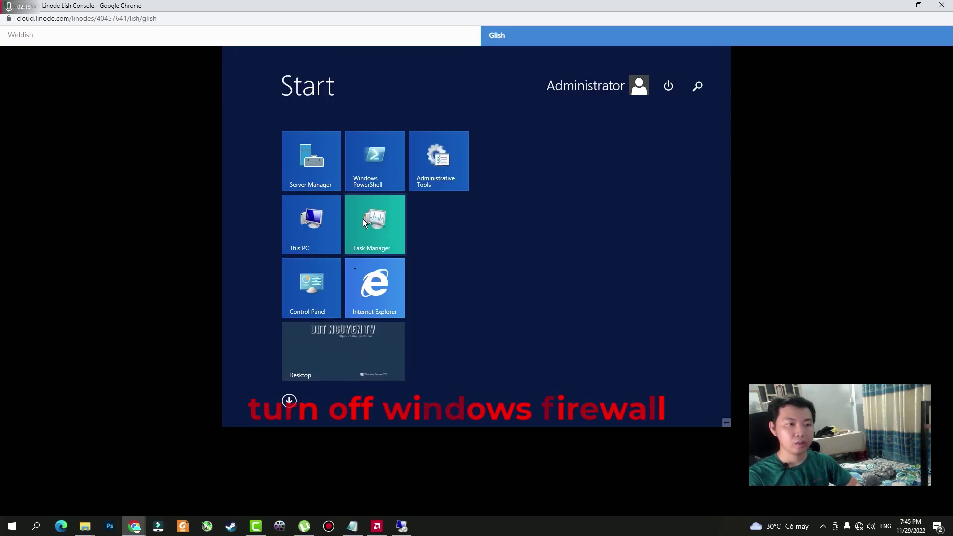
left_click(321, 178)
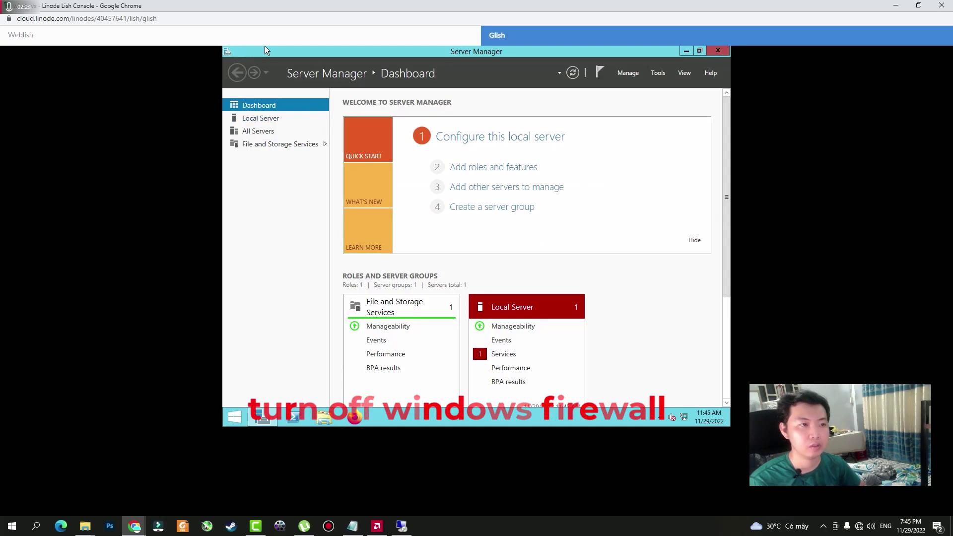
Step: From Local Server's Windows Firewall link, turn the firewall off for private and public networks
left_click(263, 132)
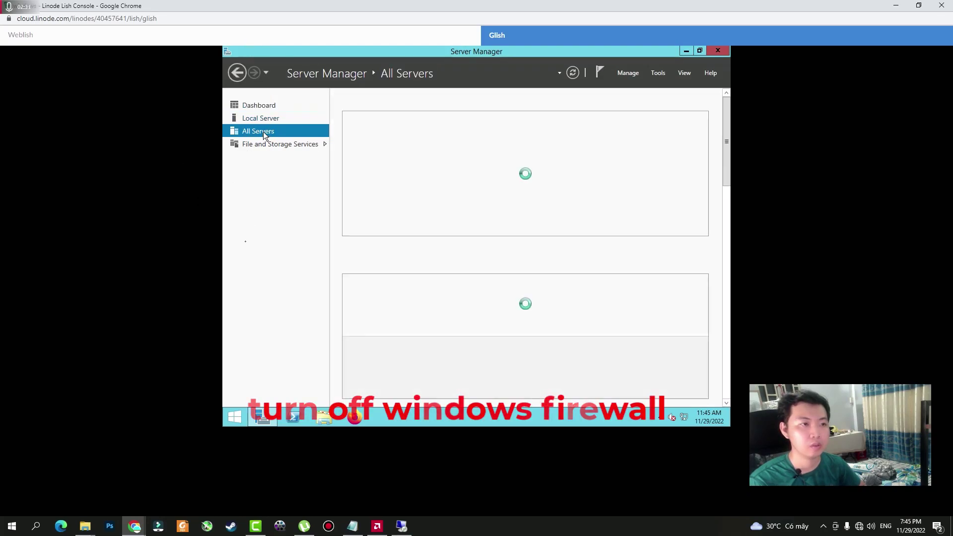
left_click(262, 116)
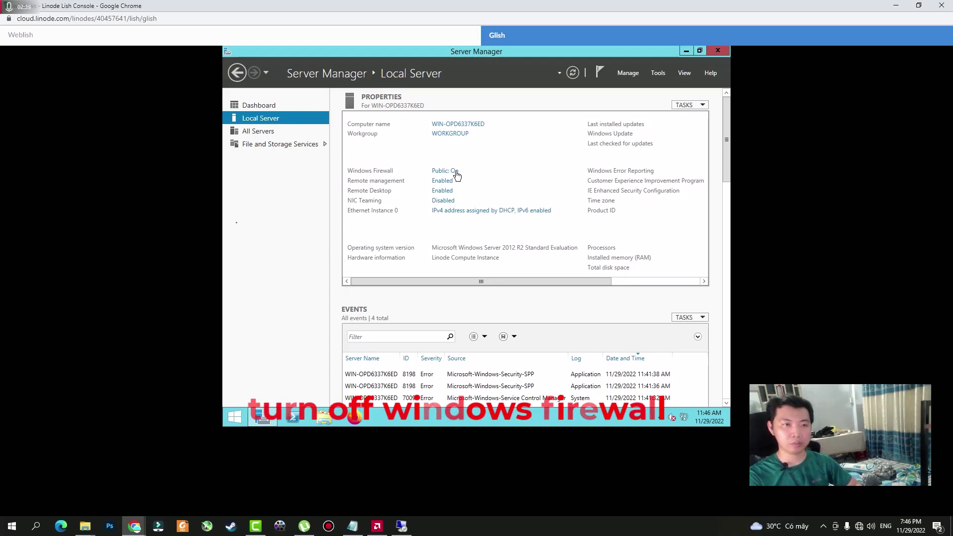
left_click(441, 171)
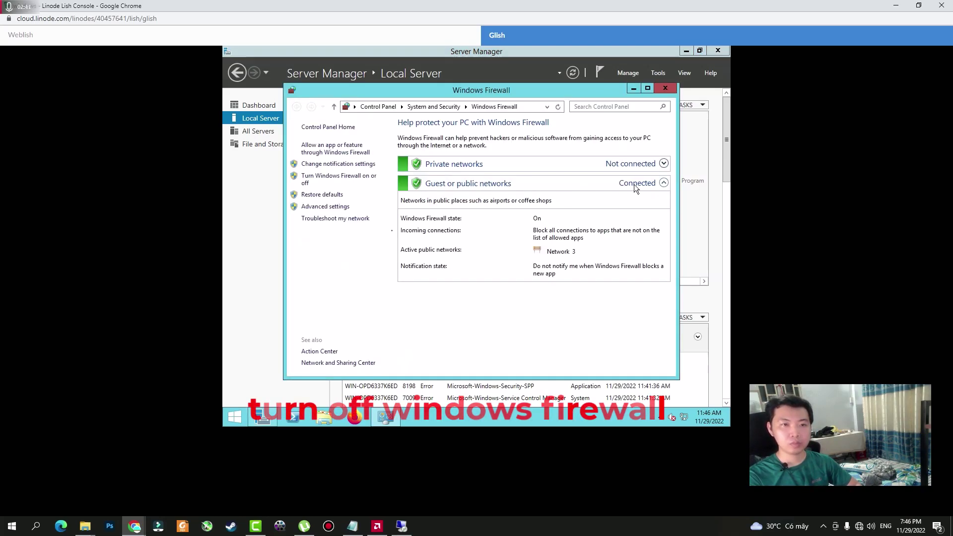
left_click(347, 176)
left_click(396, 200)
left_click(403, 260)
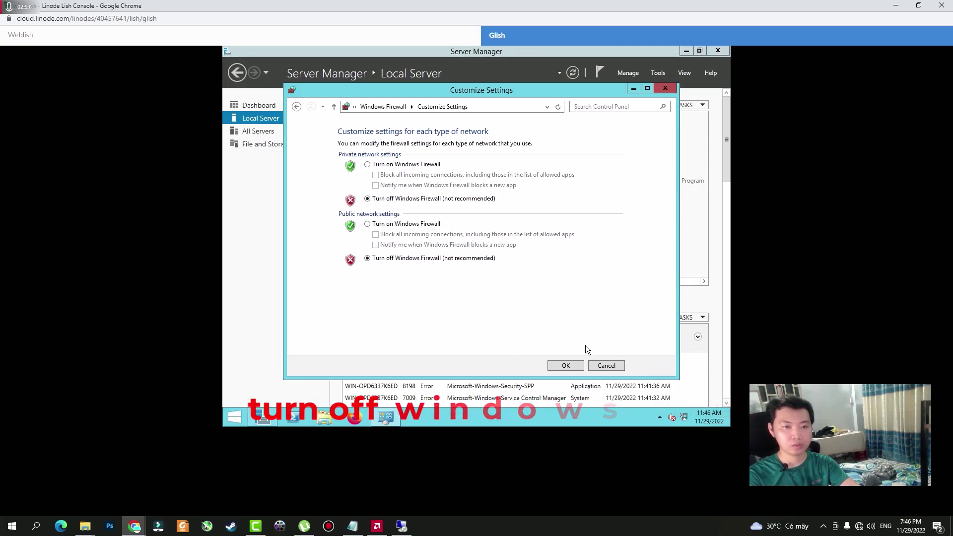
left_click(556, 369)
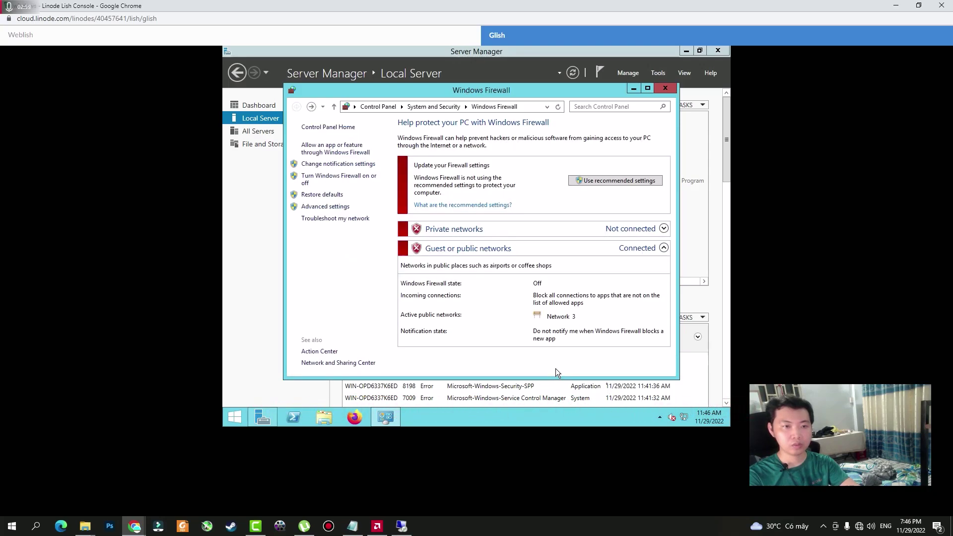
left_click(673, 90)
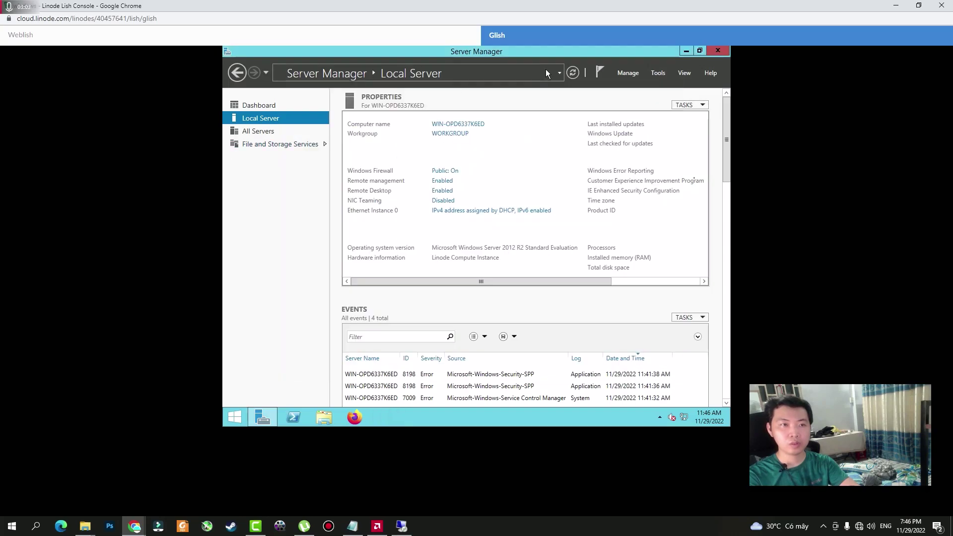
Step: Connect to 172.105.124.234 as administrator with the account password, accepting the unverified certificate
left_click(402, 525)
left_click(514, 213)
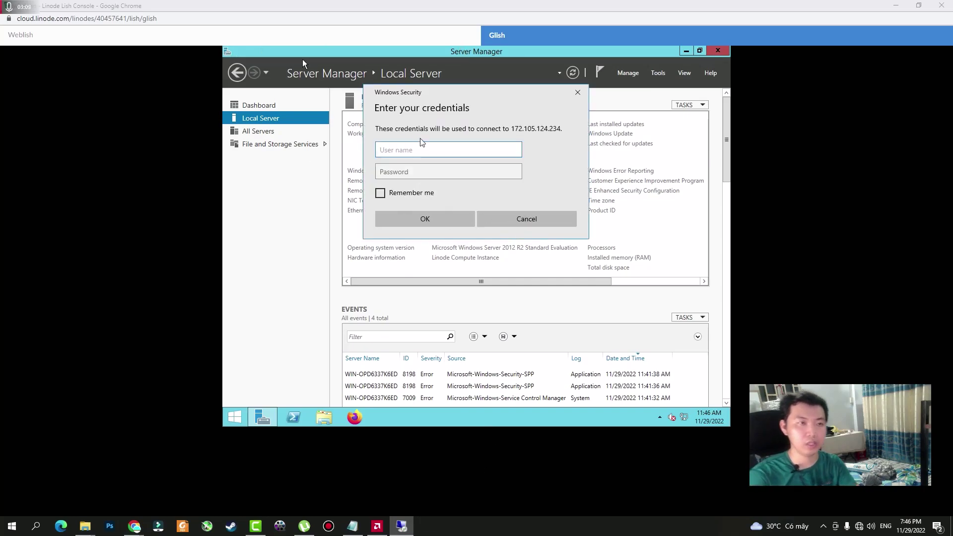
left_click_drag(419, 102, 483, 203)
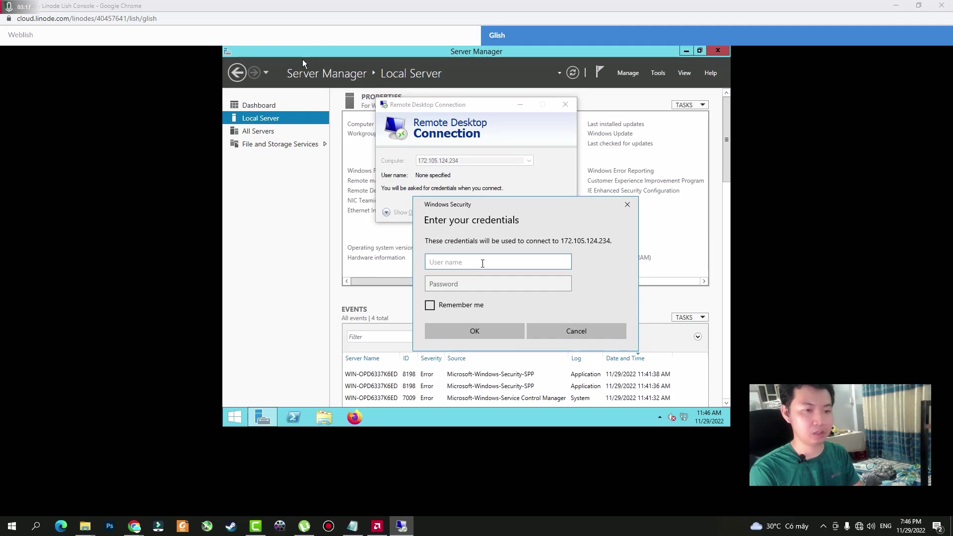
type("a")
key("BackSpace")
type("administra")
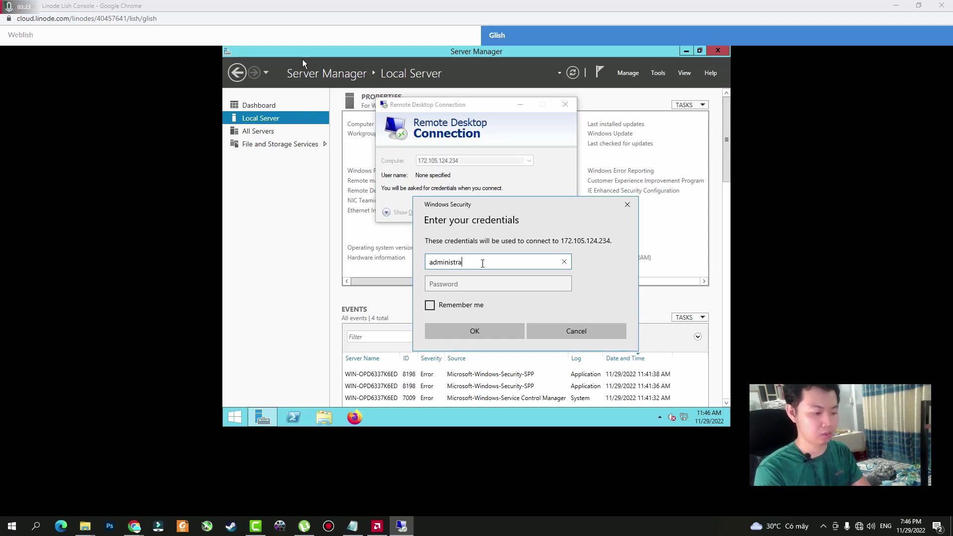
left_click(456, 285)
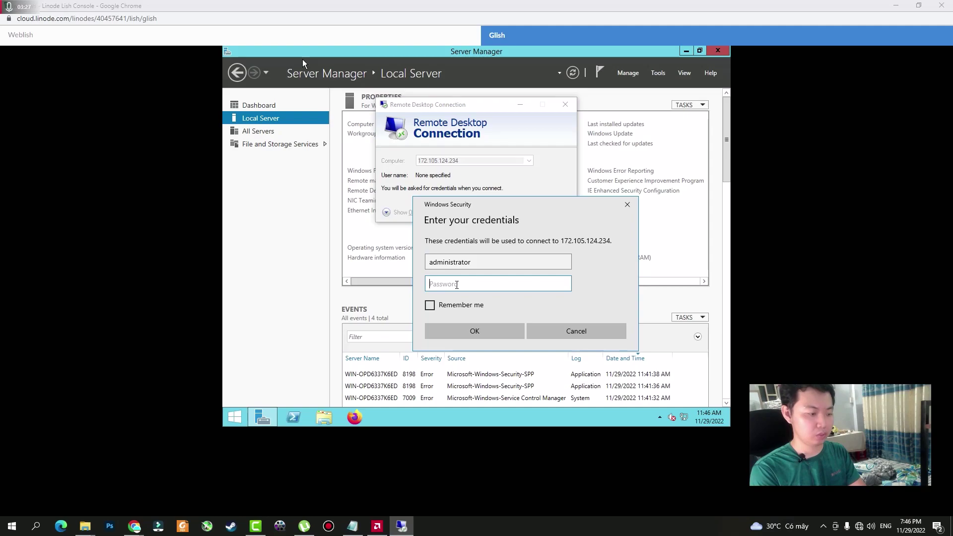
key("Caps_Lock")
type("•")
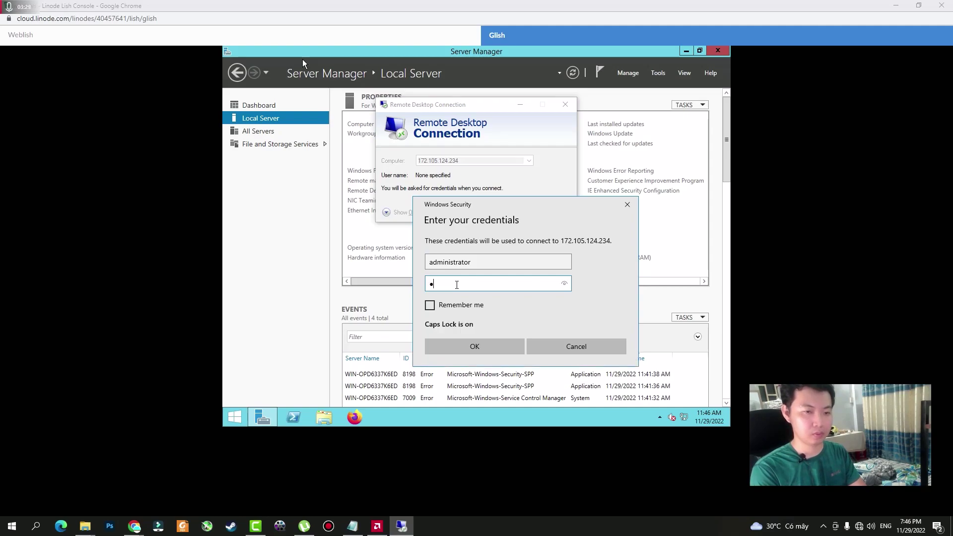
key("Caps_Lock")
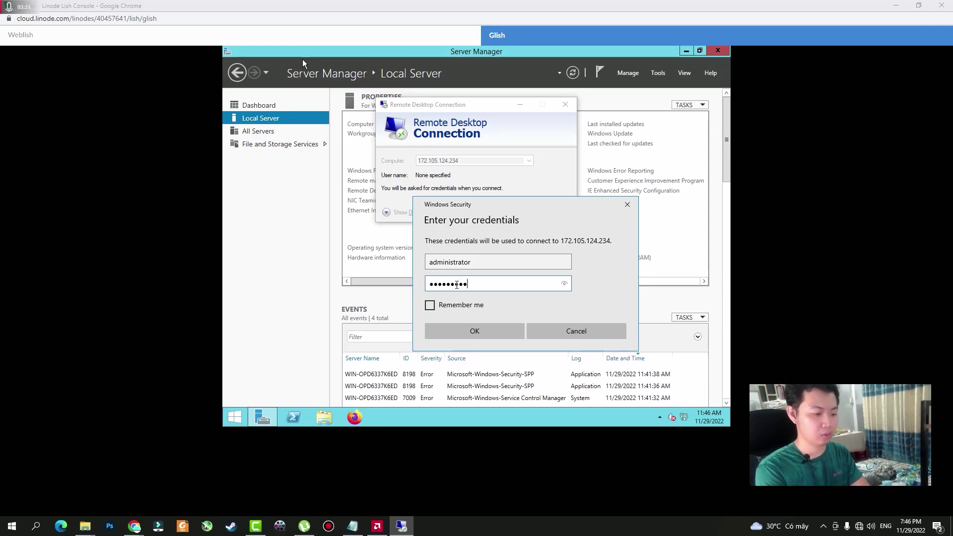
key("Return")
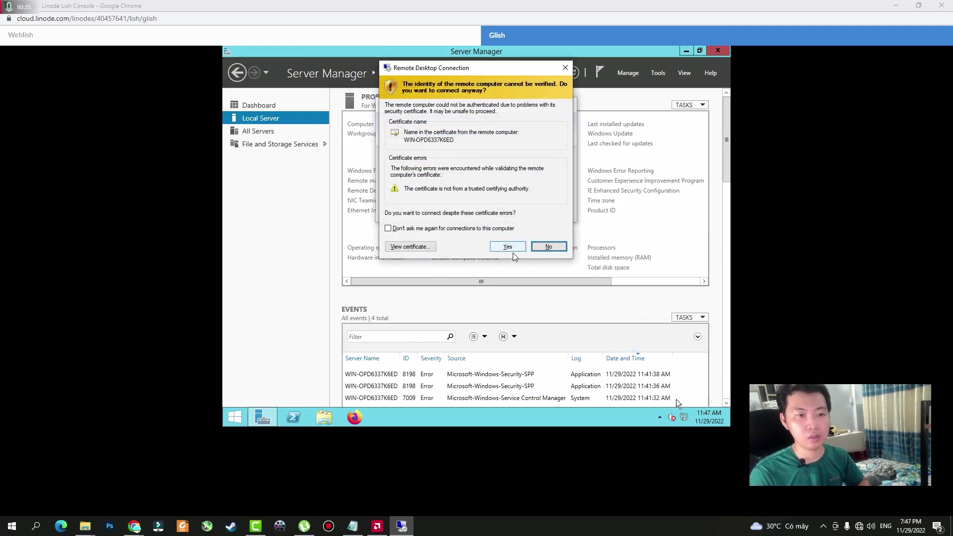
left_click(507, 247)
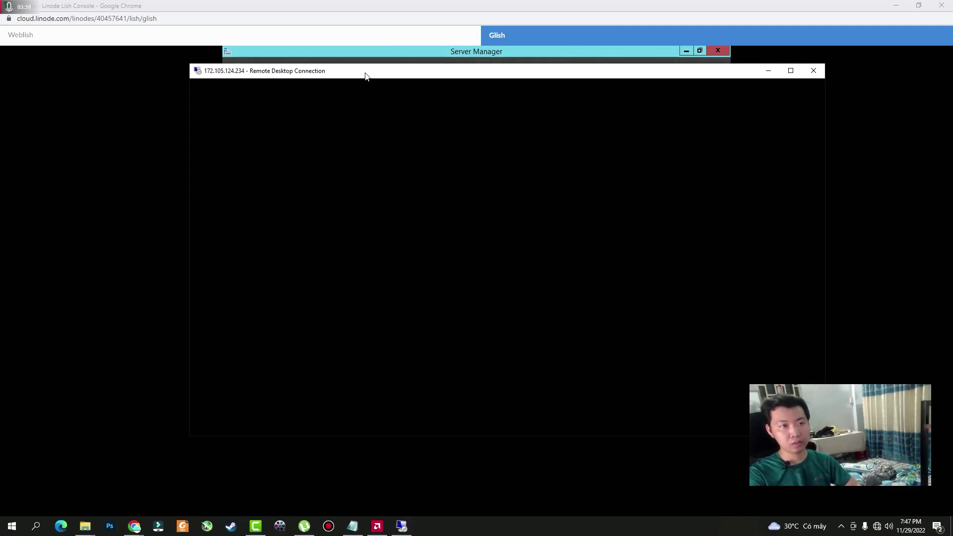
Step: Return Server Manager to the Dashboard, then close it to reveal the remote Windows desktop
left_click_drag(365, 74, 316, 82)
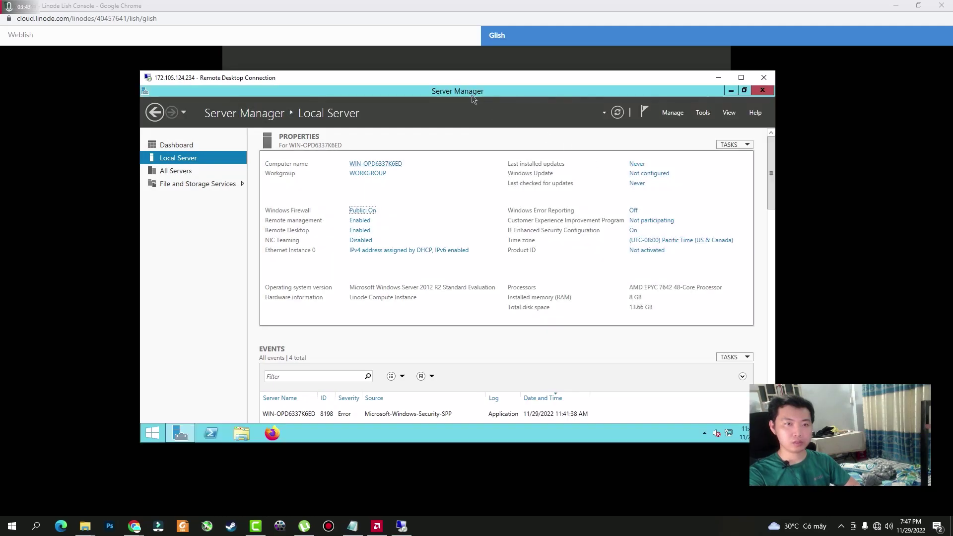
mouse_move(468, 82)
left_mouse_down()
mouse_move(414, 73)
mouse_move(464, 93)
left_mouse_up()
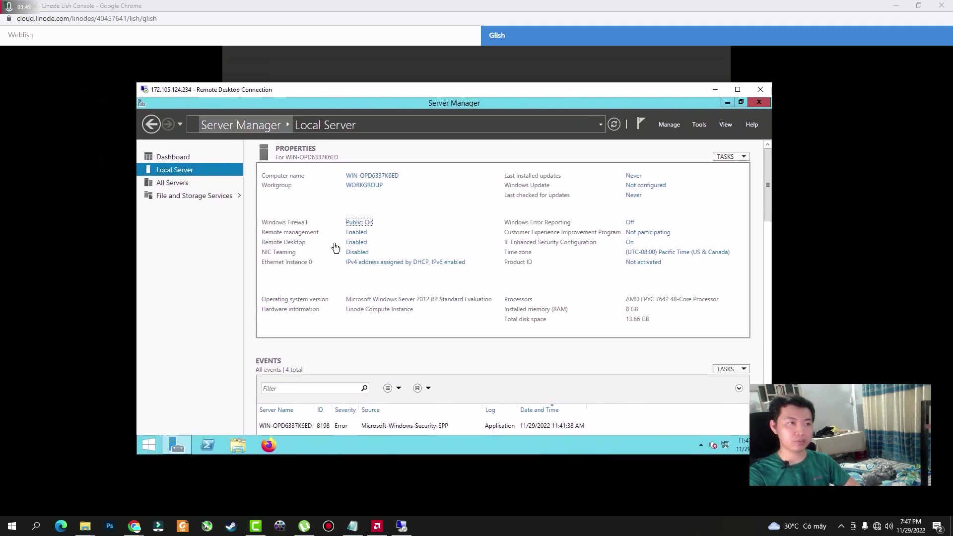
left_click(151, 129)
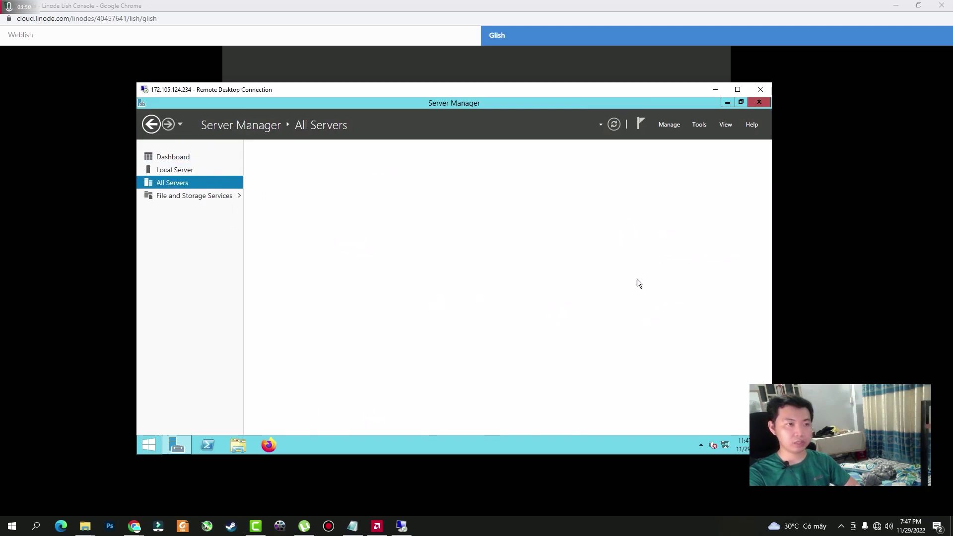
left_click(151, 126)
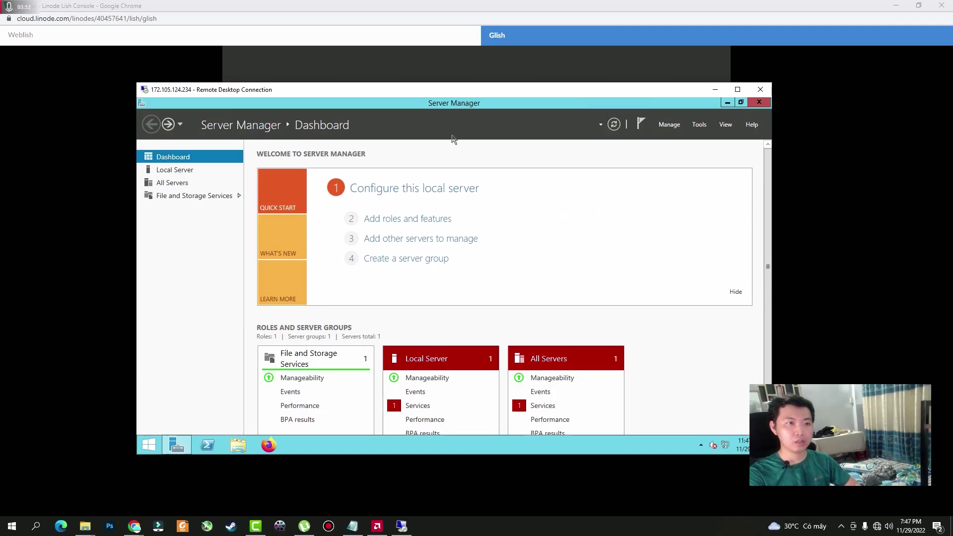
left_click(758, 103)
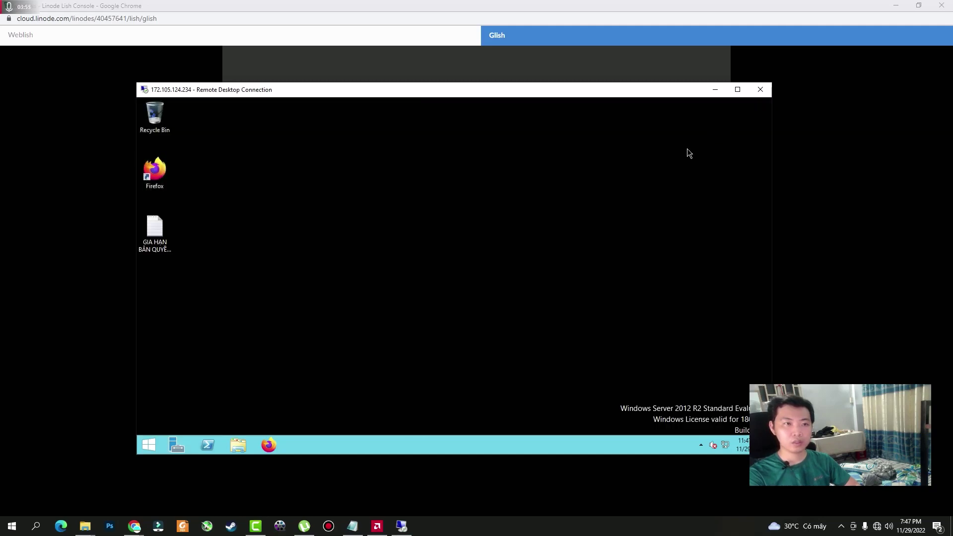
right_click(323, 177)
left_click(361, 205)
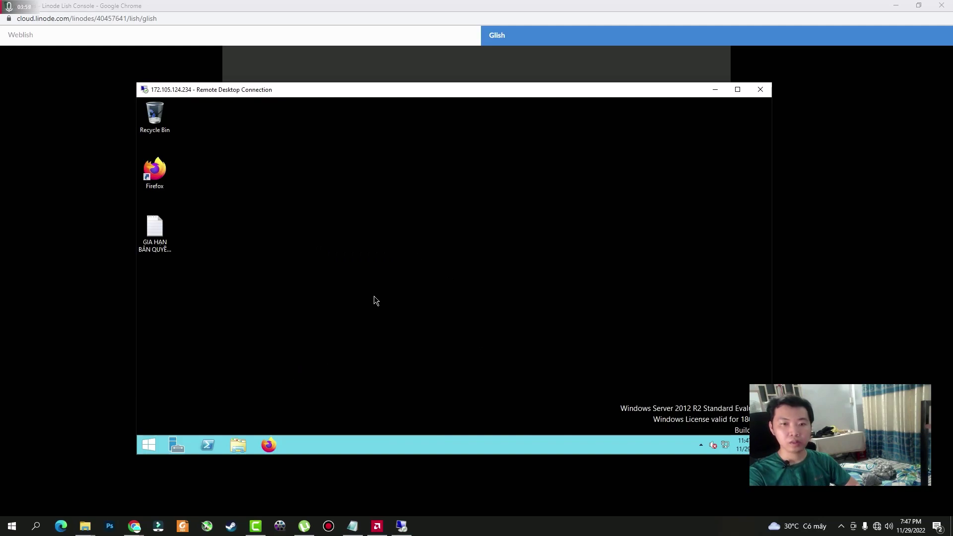
left_click_drag(339, 95, 281, 95)
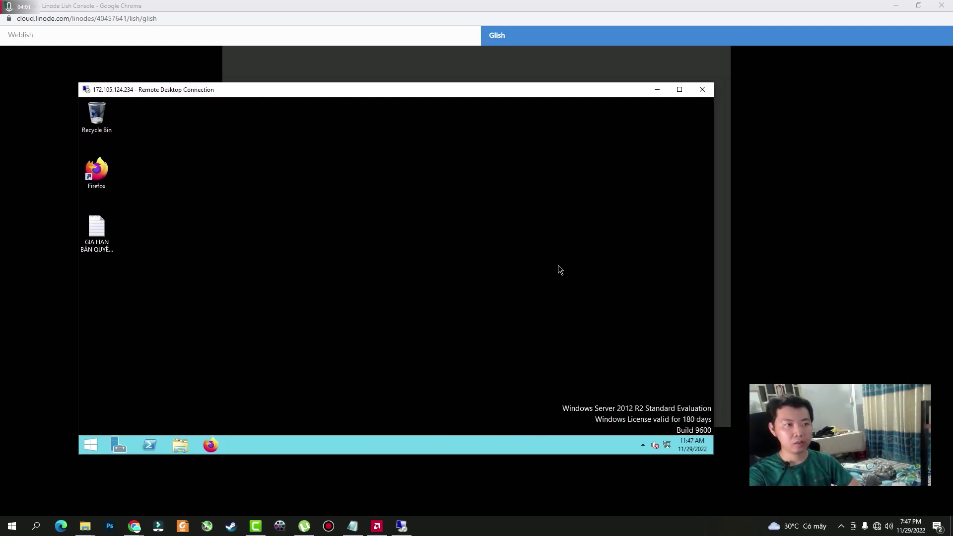